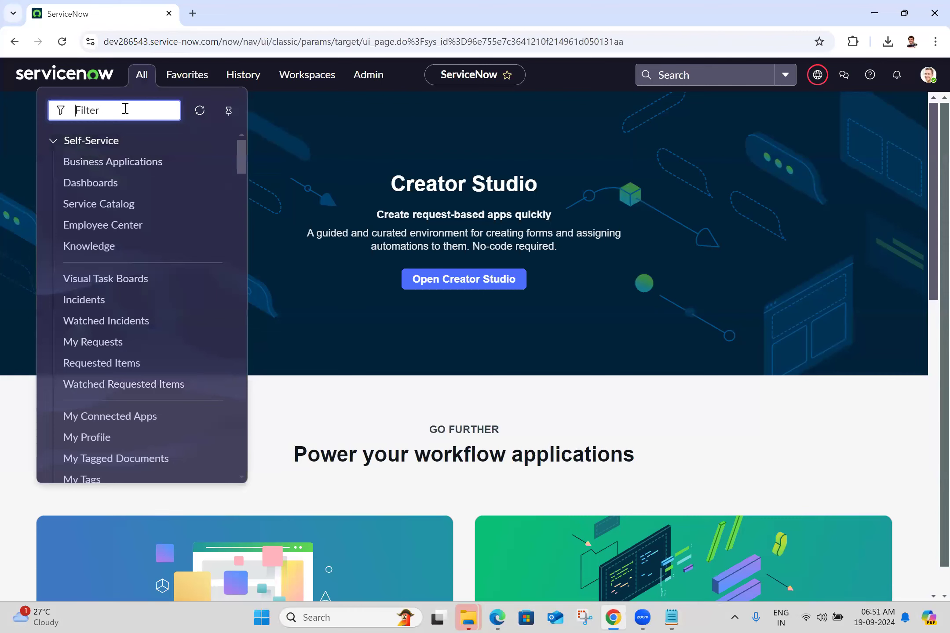
Step: Switch to the ServiceNow instance in Edge, filter the navigator by "retr", and open Retrieved Update Sets in a new tab
left_click(506, 617)
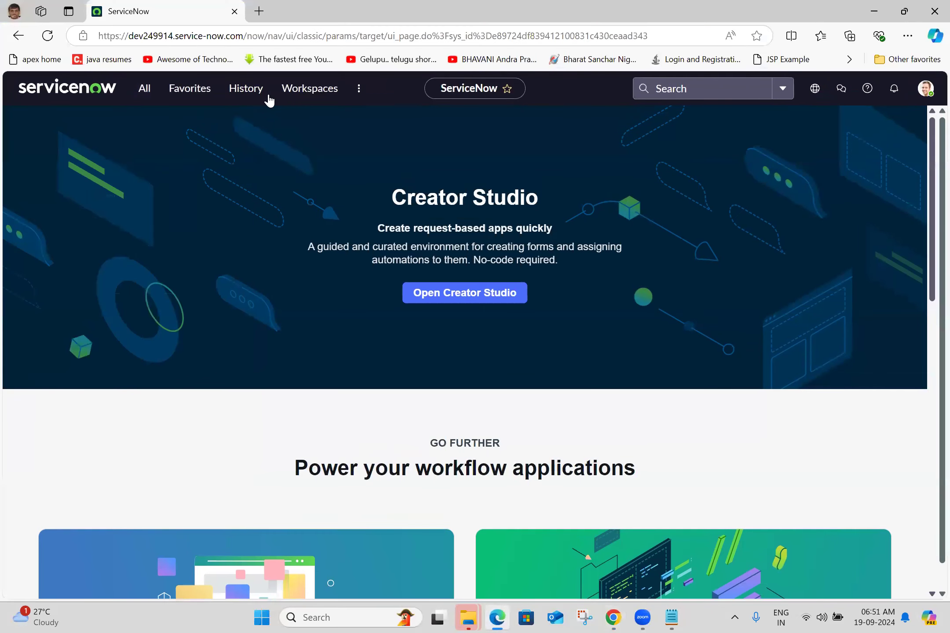
left_click(141, 91)
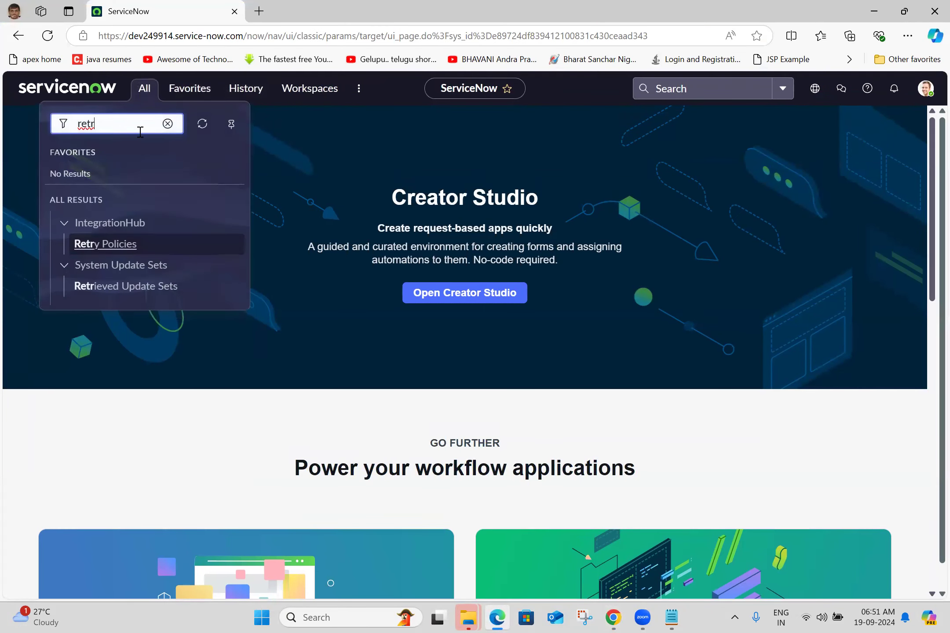
left_click(116, 296)
Step: Copy the table name from the list's address into the Batch 25.txt notes as "Retrieved update sets = sys_remote_update_set"
left_click_drag(251, 36, 341, 34)
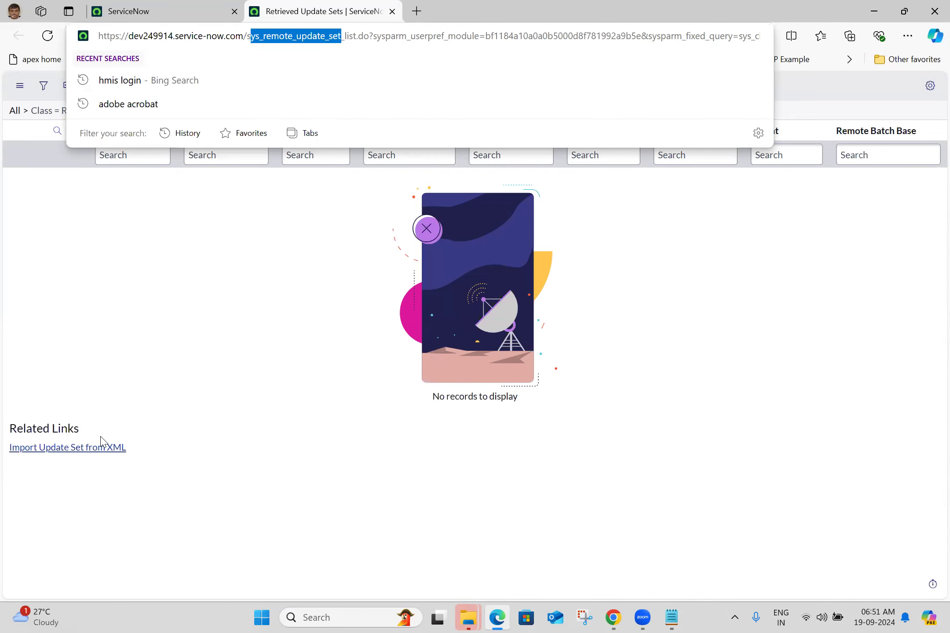
key("alt+Tab")
double_click(151, 412)
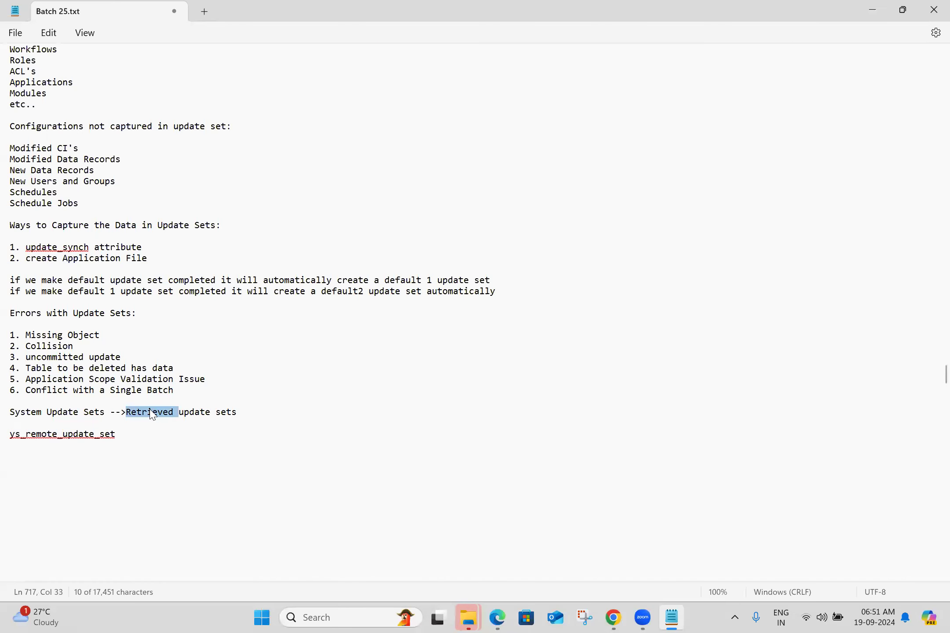
key("shift+Right")
key("shift+Right")
key("shift+Right")
key("shift+Right")
key("shift+Right")
key("shift+Right")
key("shift+Right")
key("shift+Right")
key("shift+Right")
key("shift+Right")
key("shift+Right")
key("ctrl+c")
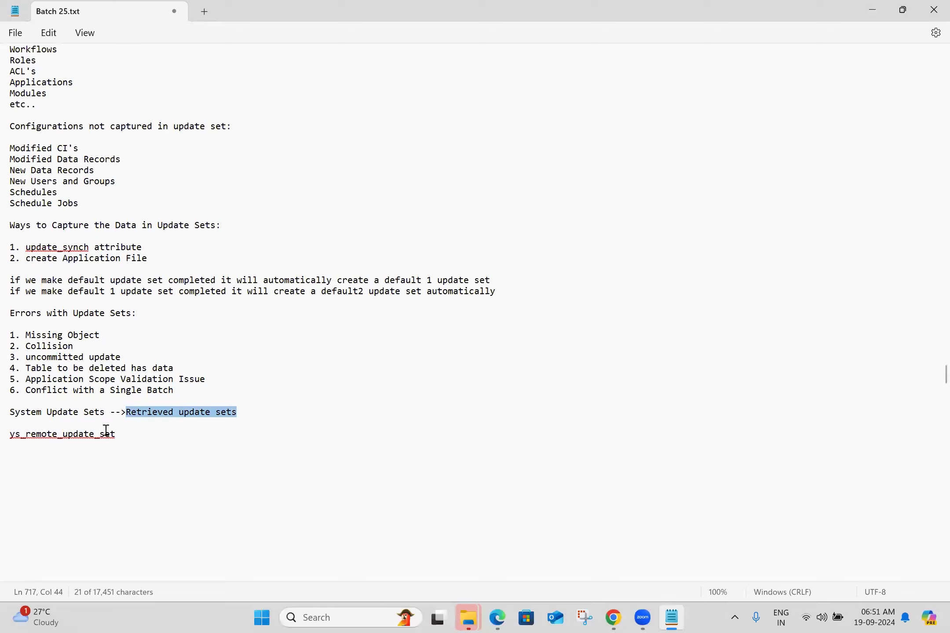
left_click(11, 434)
type("s")
left_click(10, 434)
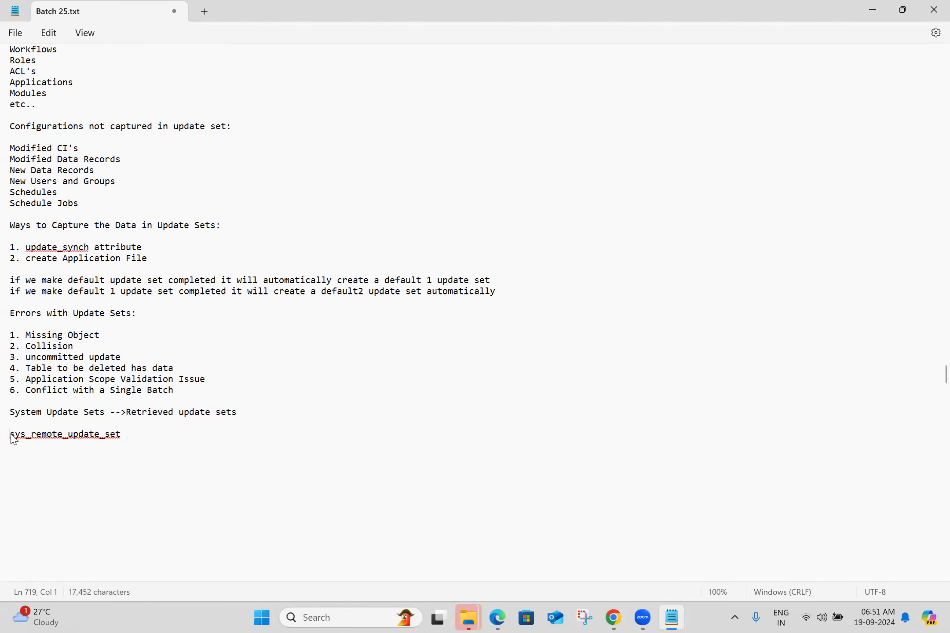
key("ctrl+v")
type("=")
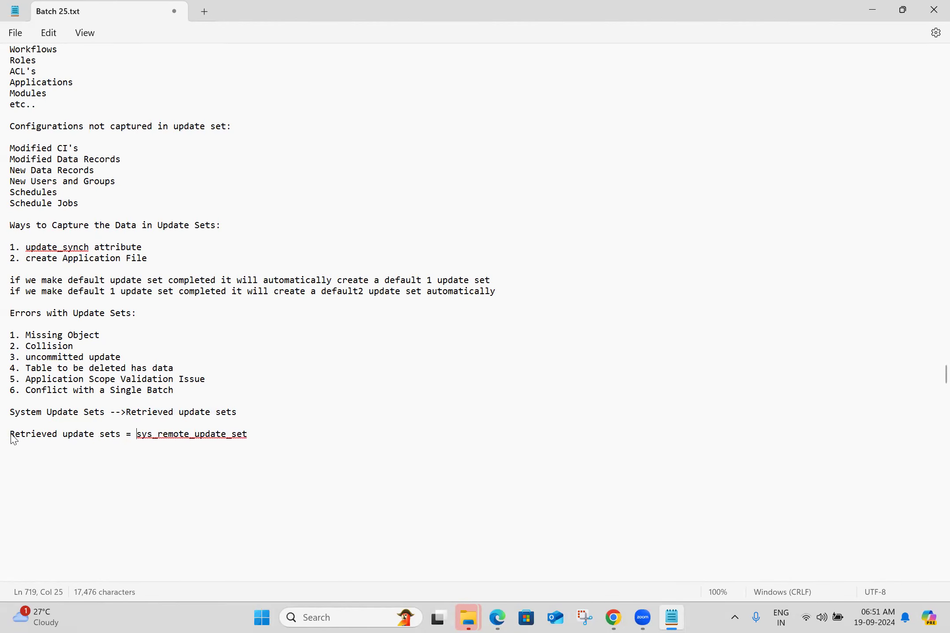
Step: Add two line breaks after the sys_remote_update_set line and save the notes file
left_click(258, 433)
key("Return")
key("Return")
key("ctrl+s")
Step: Switch back to Edge, look up "retr" in the ServiceNow navigator, and return to the Retrieved Update Sets list
left_click(497, 617)
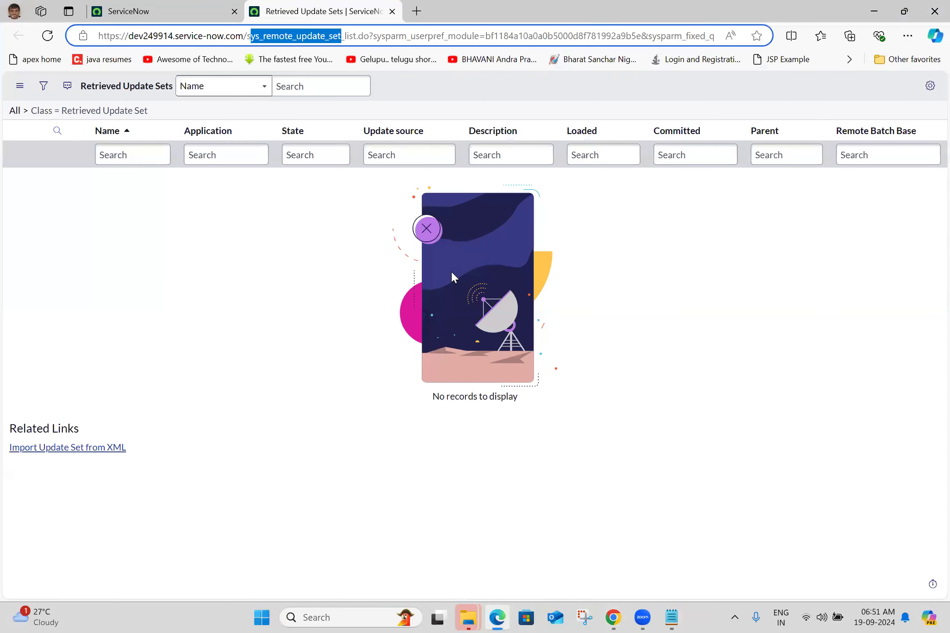
left_click(215, 6)
left_click(144, 88)
type("retr")
left_click(301, 6)
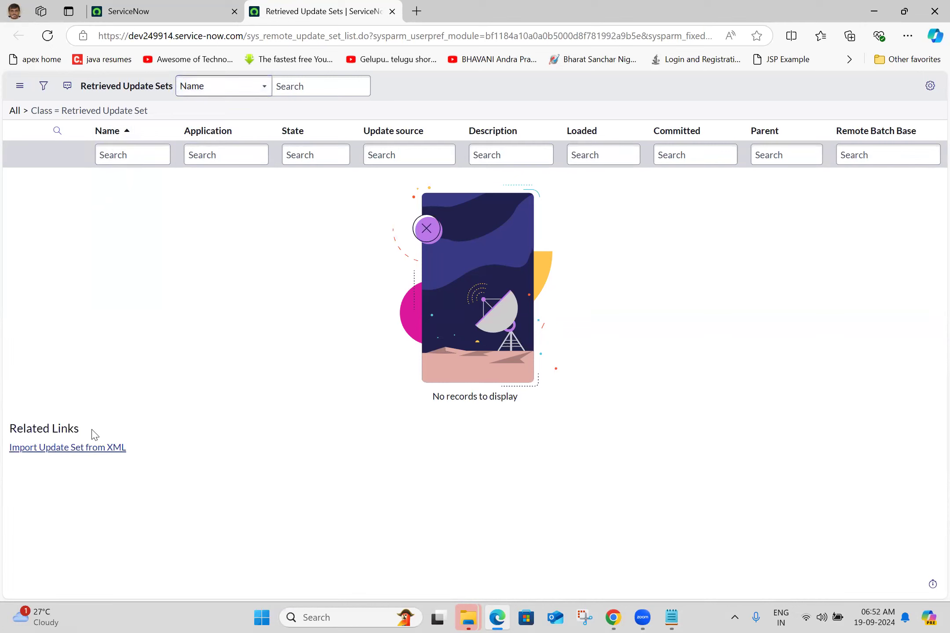
Step: Import the RR - Library Collection V1 file from Downloads as an update set from XML
left_click(64, 447)
left_click(149, 137)
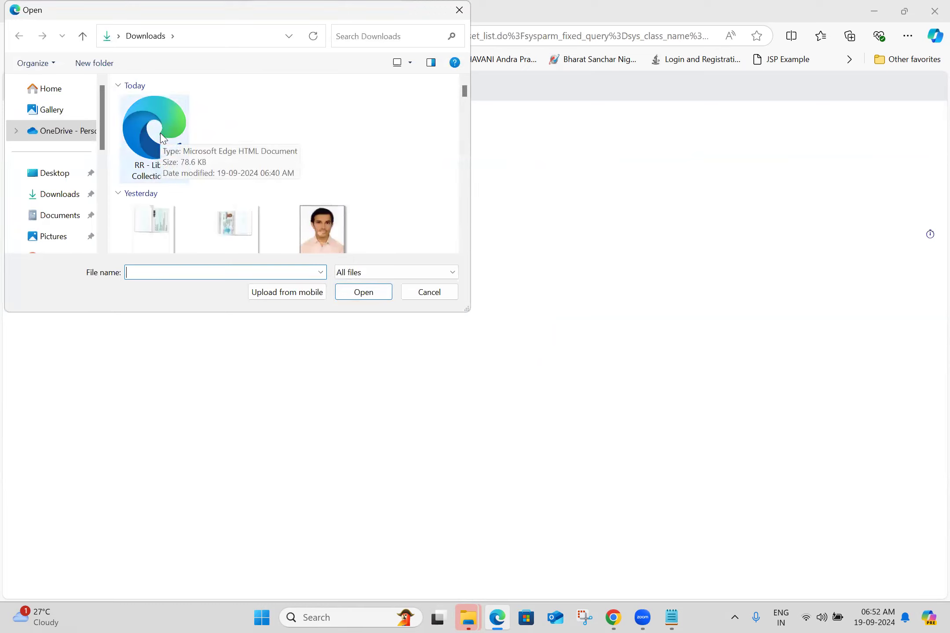
double_click(161, 134)
left_click(145, 170)
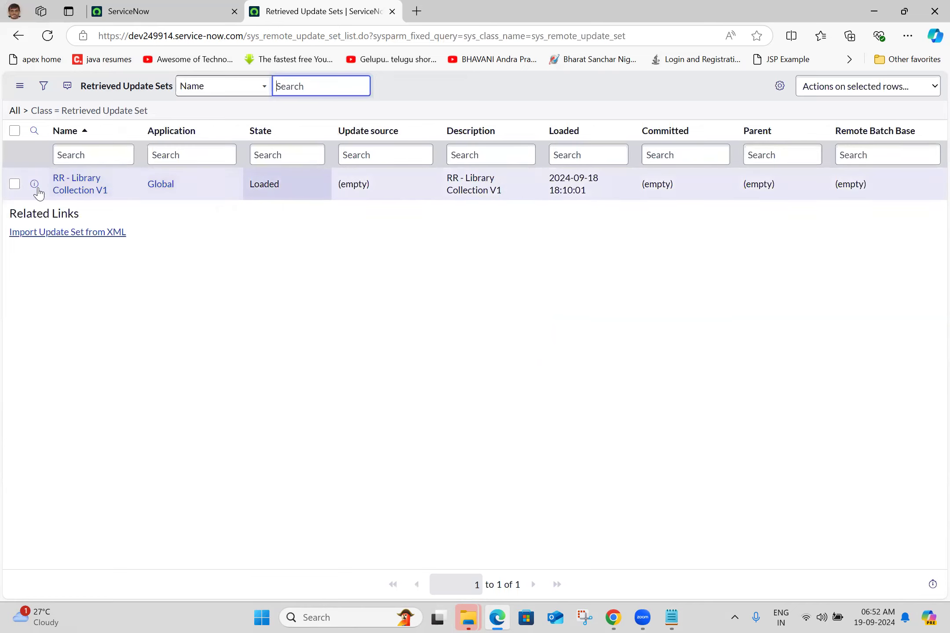
Step: Open the RR - Library Collection V1 update set in a new tab, run its preview, and close the preview dialog
middle_click(68, 199)
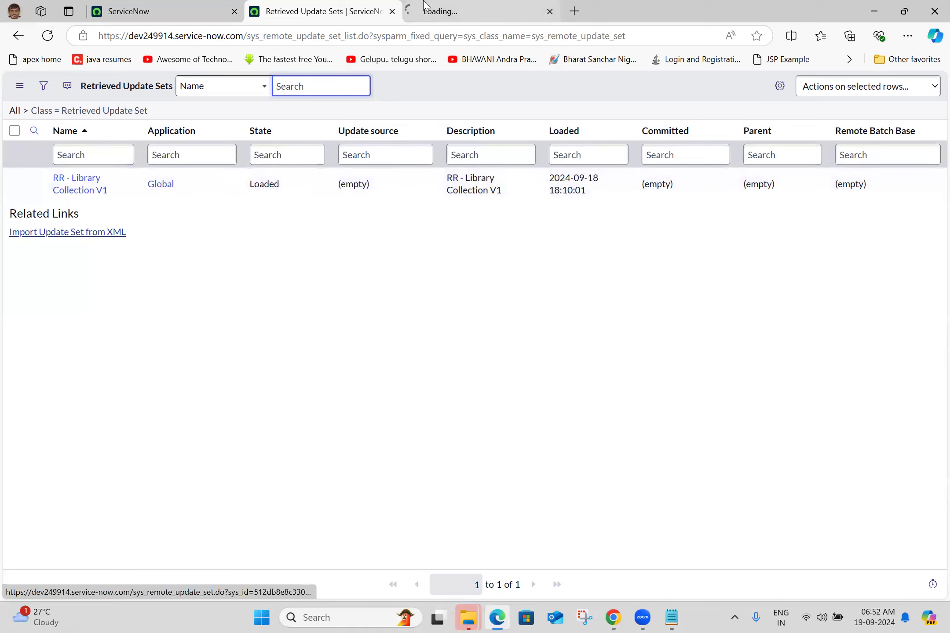
left_click(462, 6)
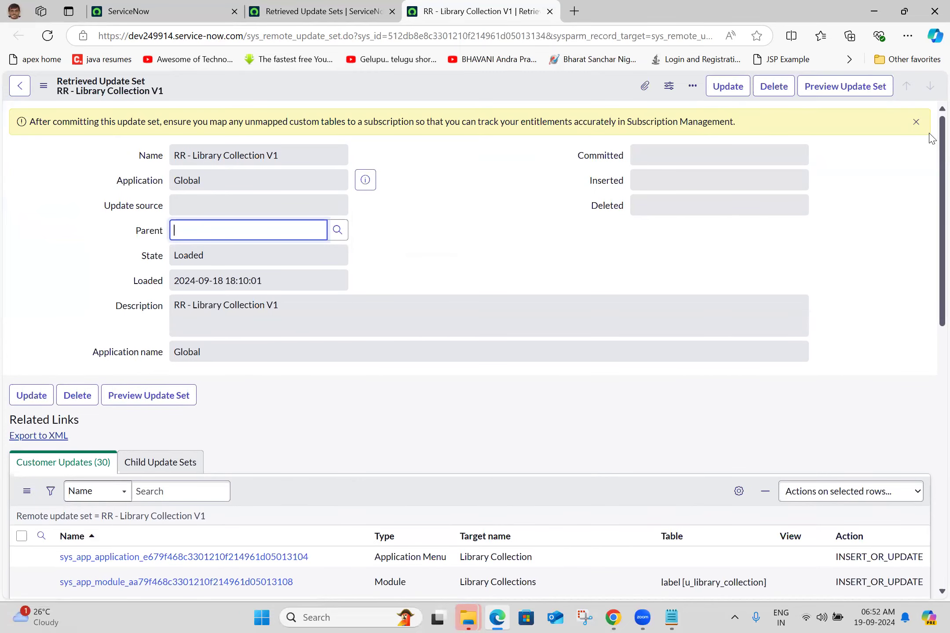
left_click(839, 92)
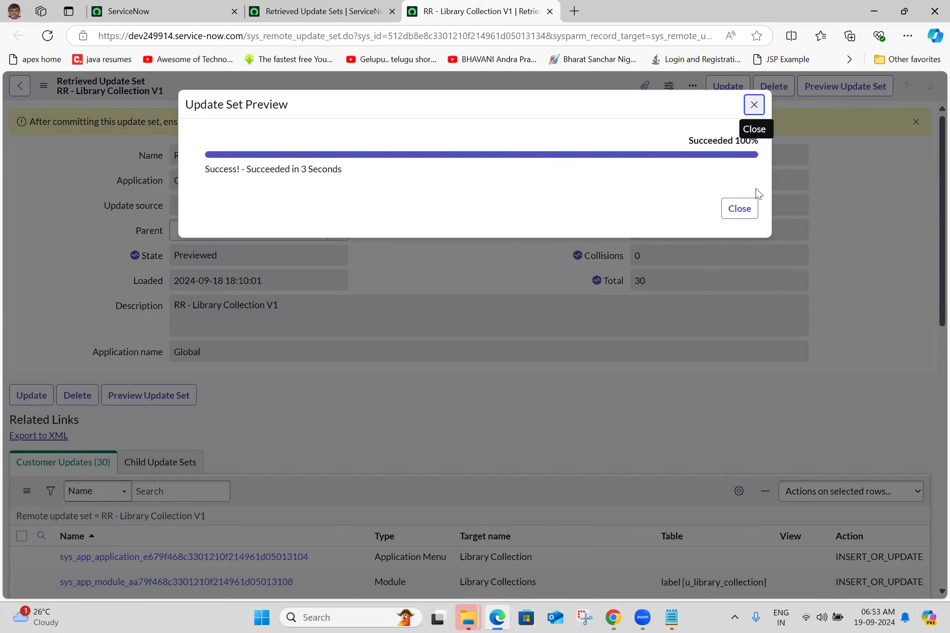
left_click(739, 209)
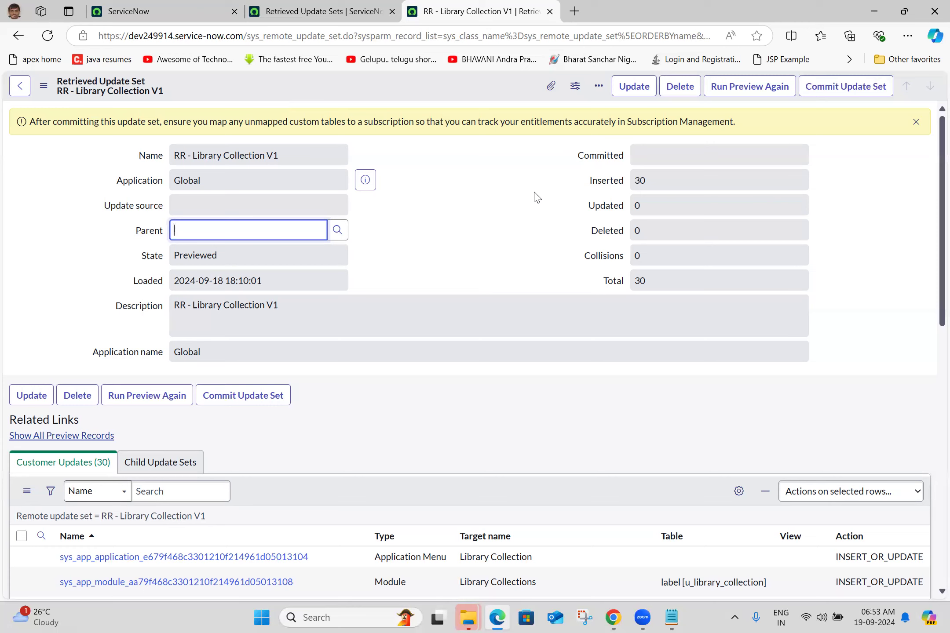
Step: Commit the RR - Library Collection V1 update set and close the commit dialog
left_click(824, 86)
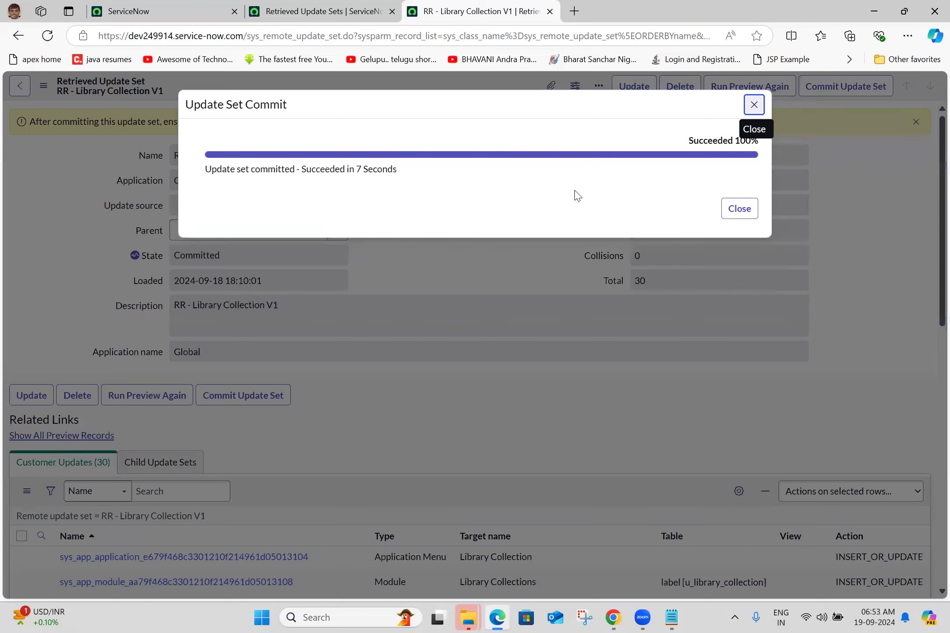
left_click(740, 208)
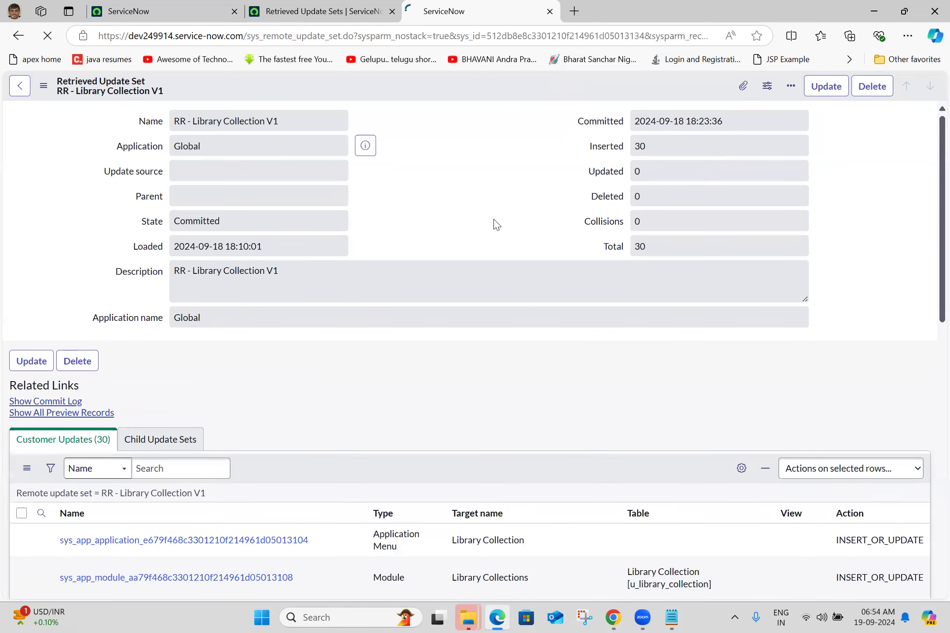
triple_click(236, 123)
left_click(405, 158)
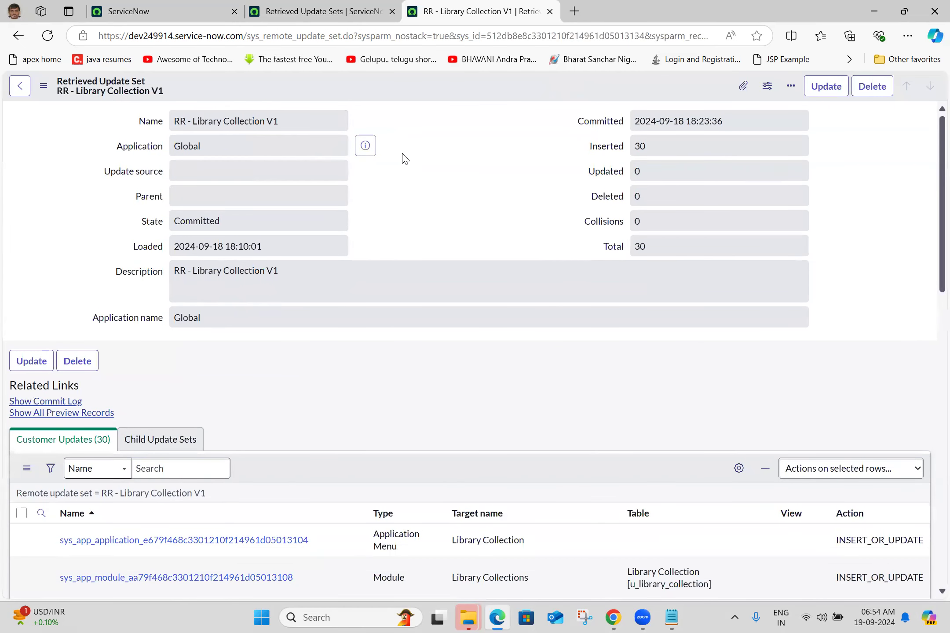
Step: On the ServiceNow home page, filter the navigator by "library c" and open the Library Collections module in a new tab
left_click(127, 11)
left_click(145, 88)
left_click(128, 123)
type("library c")
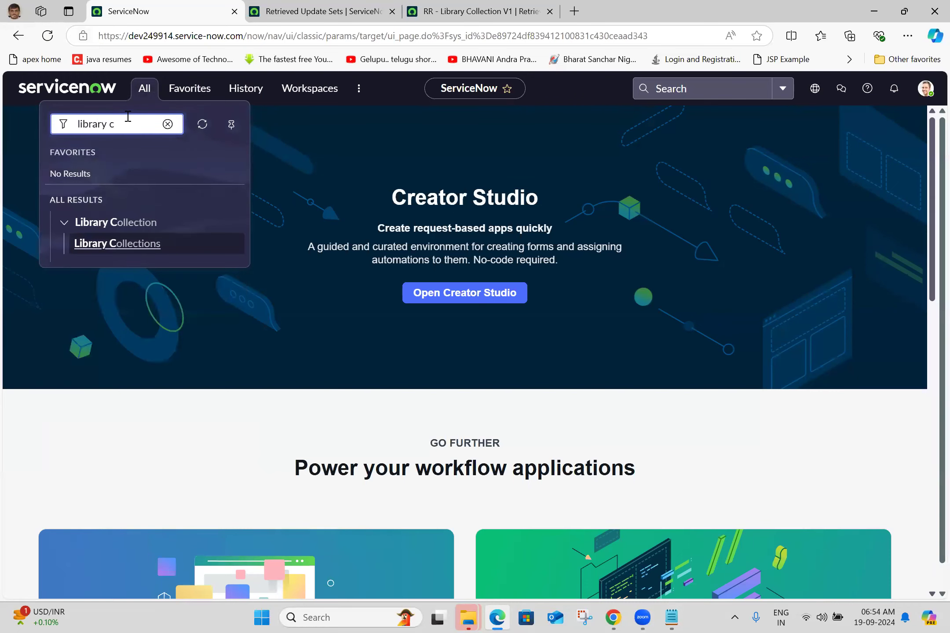
middle_click(127, 250)
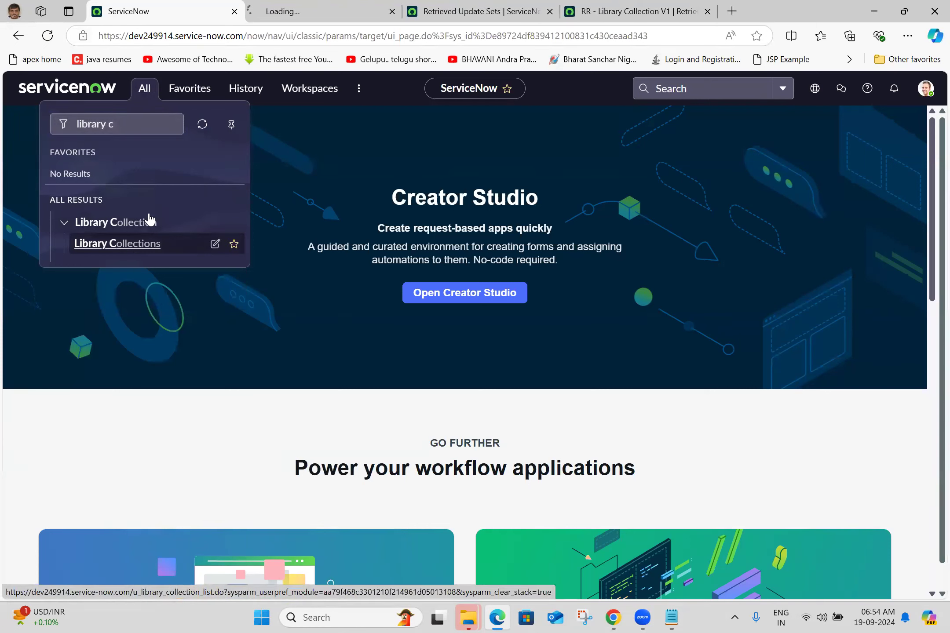
left_click(293, 9)
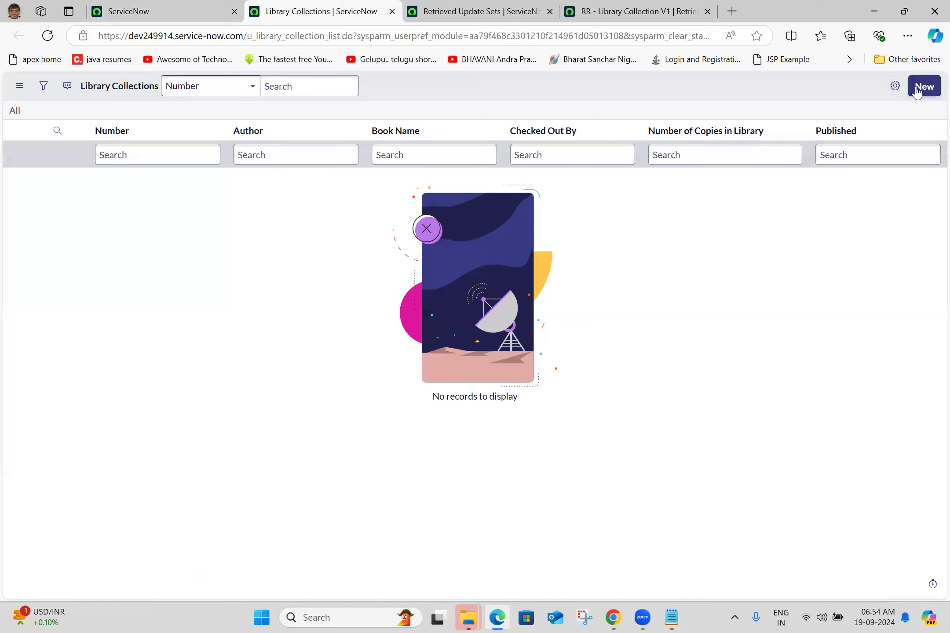
Step: Open a blank Library Collection record form and view it alongside the Library Collections list in separate tabs
left_click(918, 90)
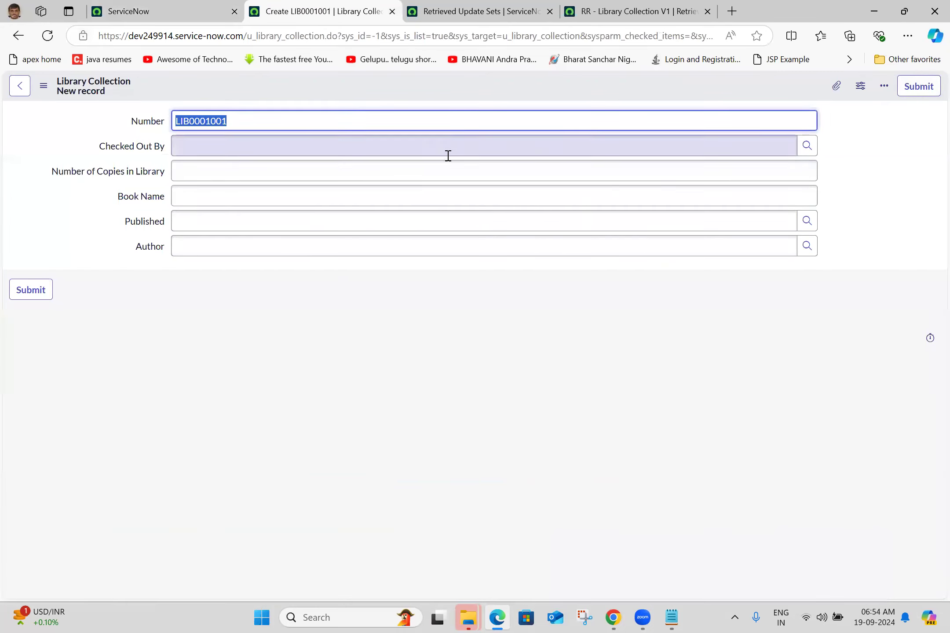
left_click(163, 11)
left_click(402, 6)
left_click_drag(401, 4, 274, 1)
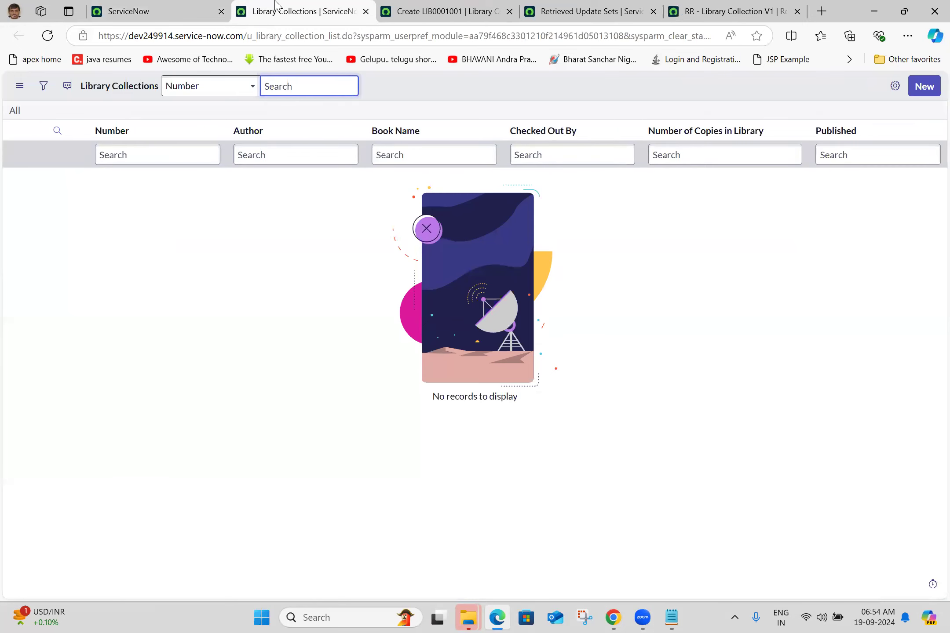
left_click(434, 5)
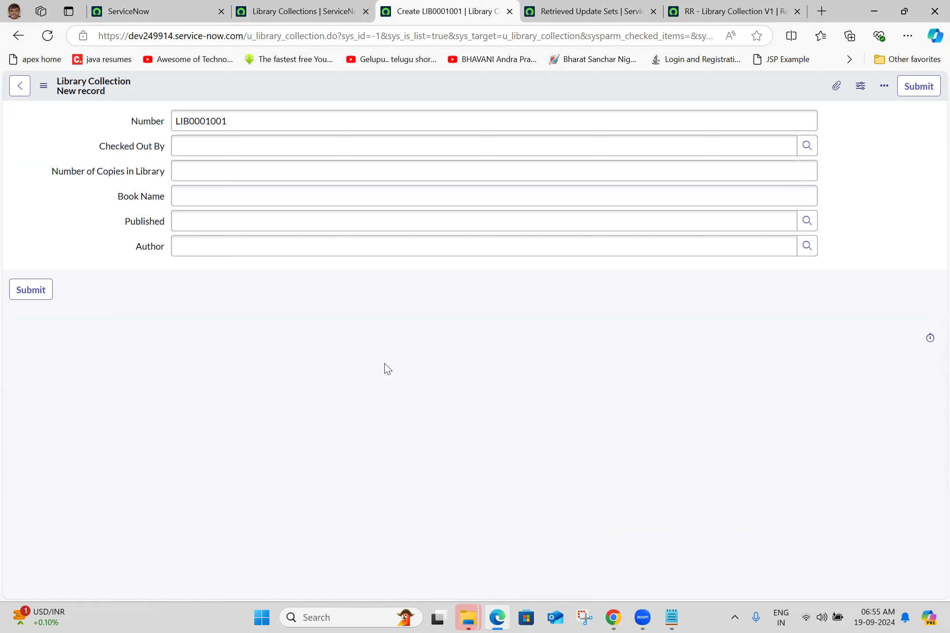
Step: Return to the ServiceNow home tab, bring up its tab options, and switch to the source instance in Chrome
left_click(162, 6)
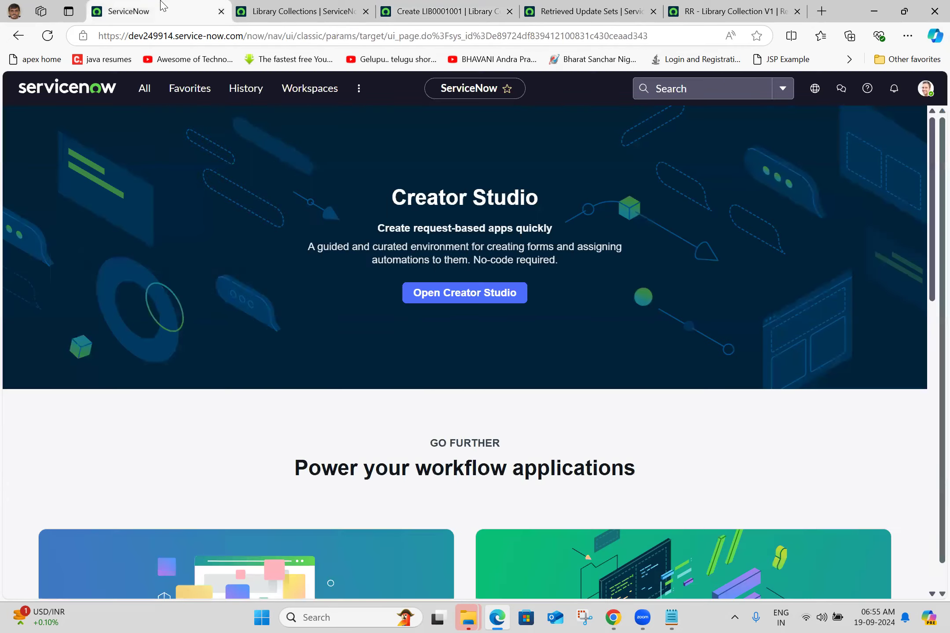
right_click(162, 6)
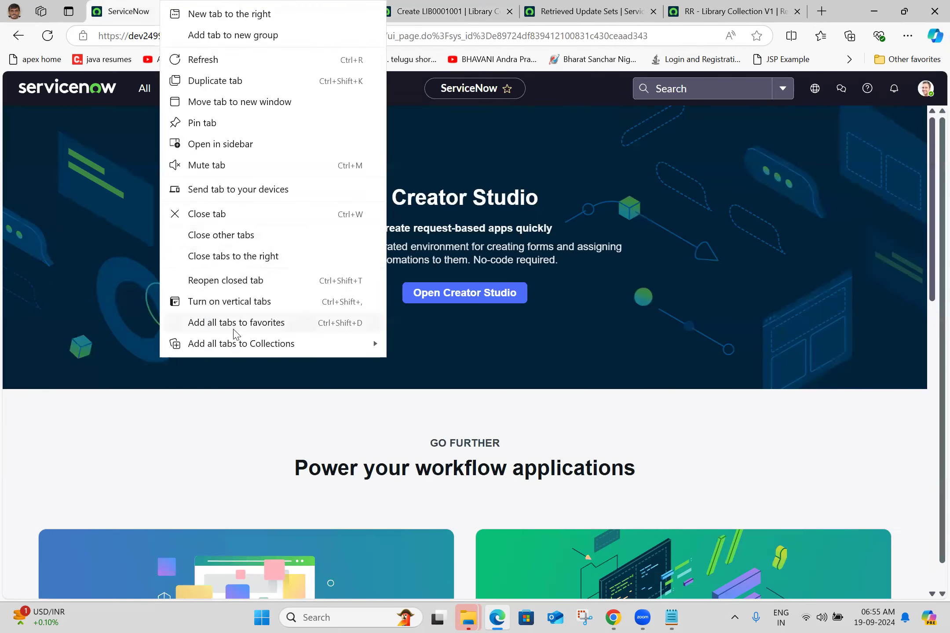
left_click(613, 617)
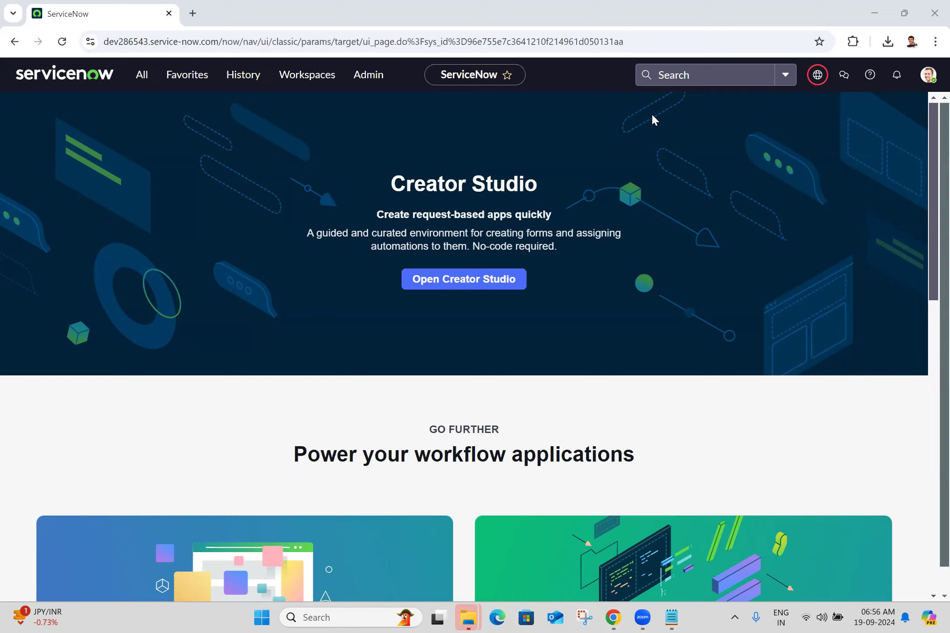
Step: Switch to Edge and view the log-in page of the dev212943 ServiceNow instance
left_click(497, 617)
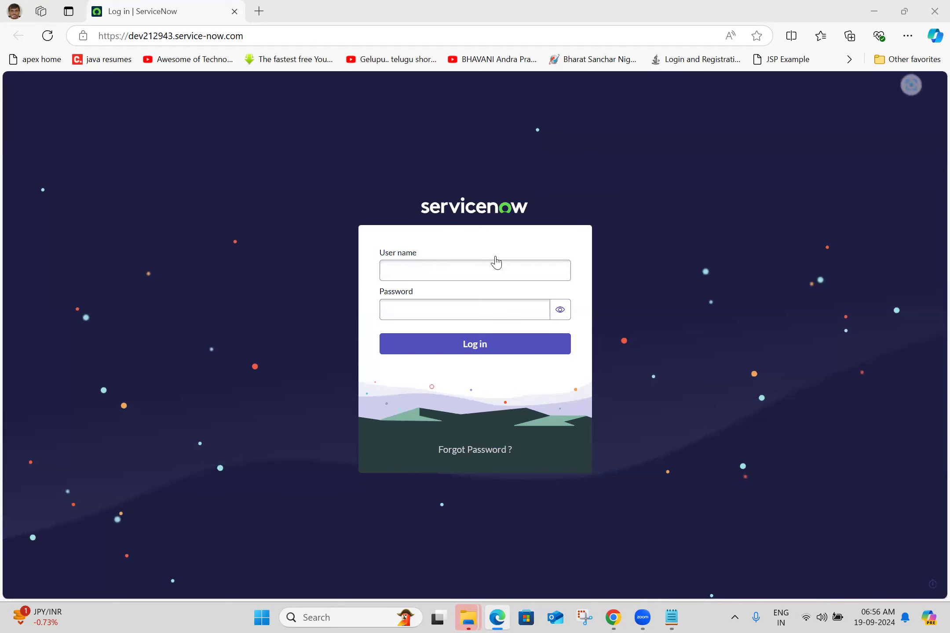
left_click(498, 264)
left_click(637, 238)
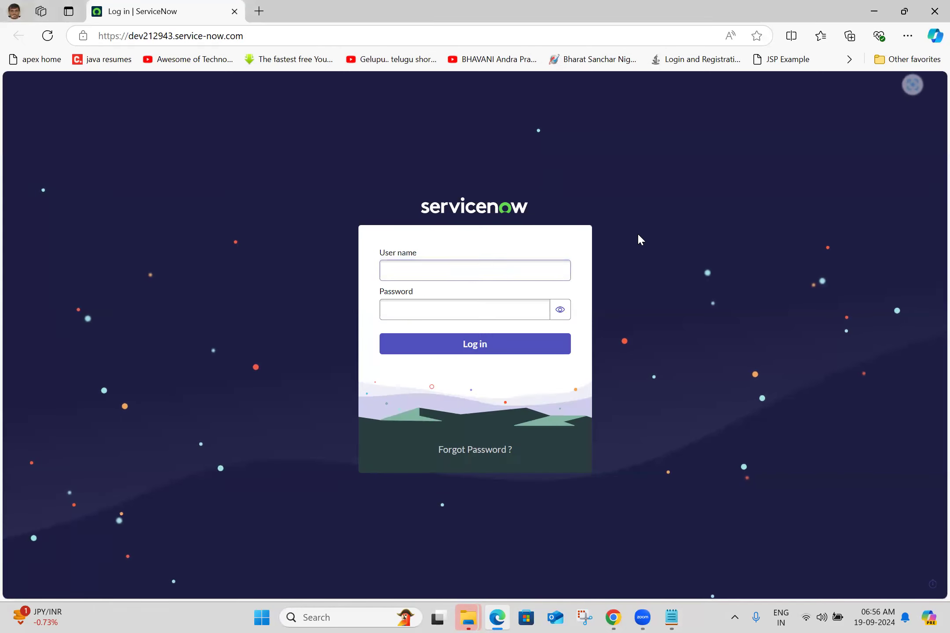
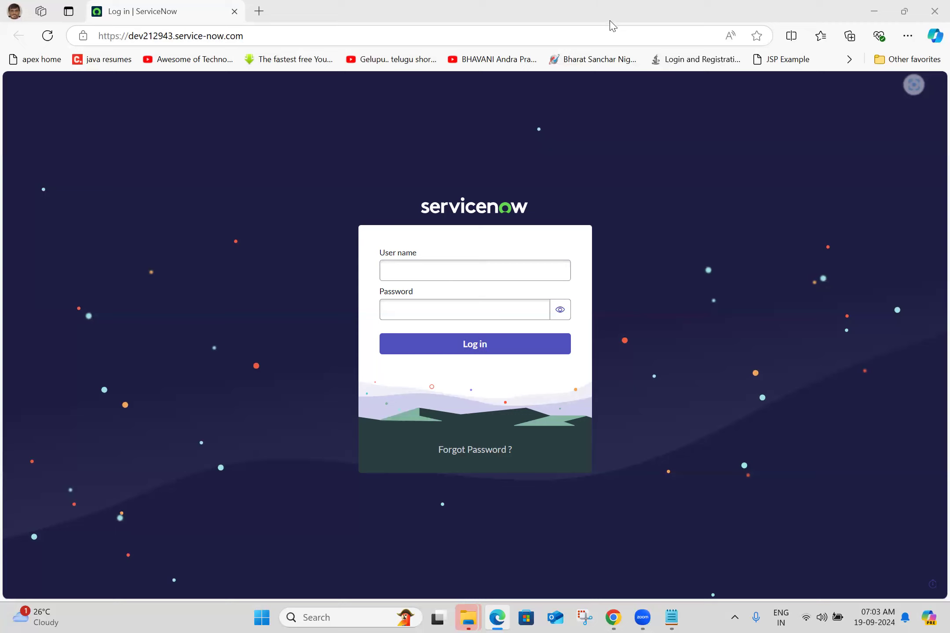
Step: Log in to the dev212943 instance as admin with the account password
left_click(449, 273)
type("admin")
left_click(664, 259)
left_click(480, 317)
type("*************")
left_click(478, 346)
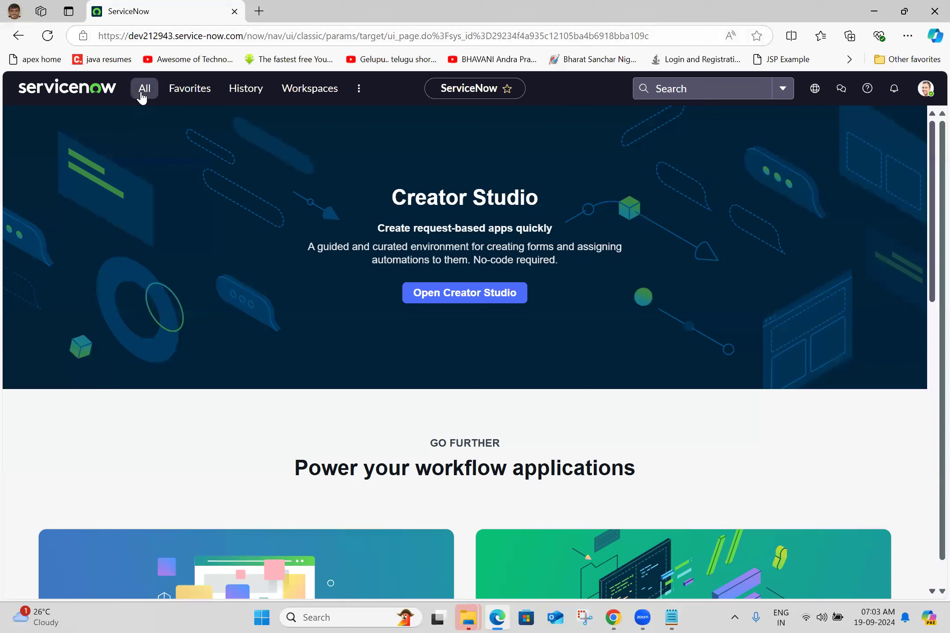
Step: Filter the navigator by "retrie" and open Retrieved Update Sets in a new tab
left_click(141, 91)
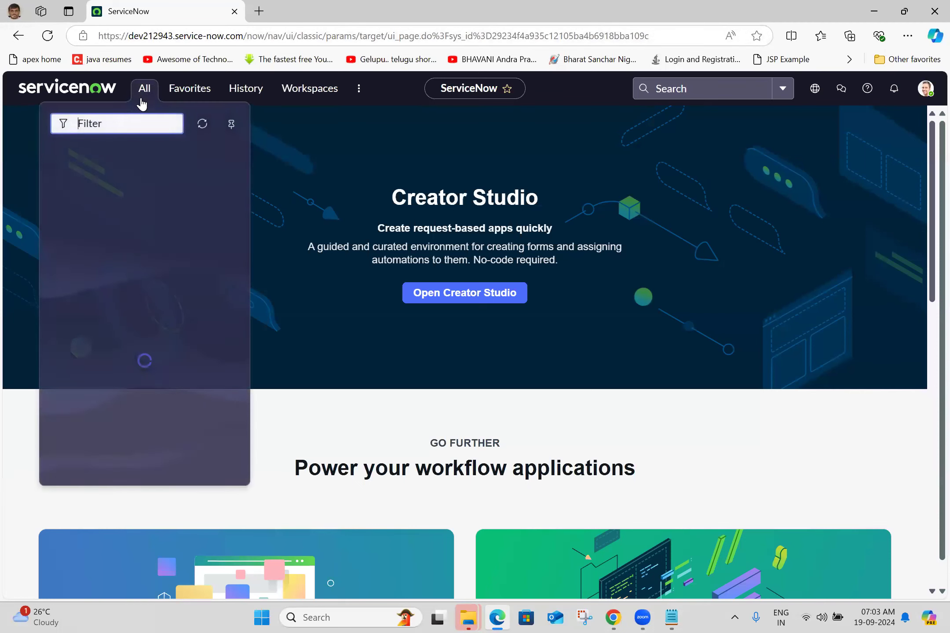
type("rer")
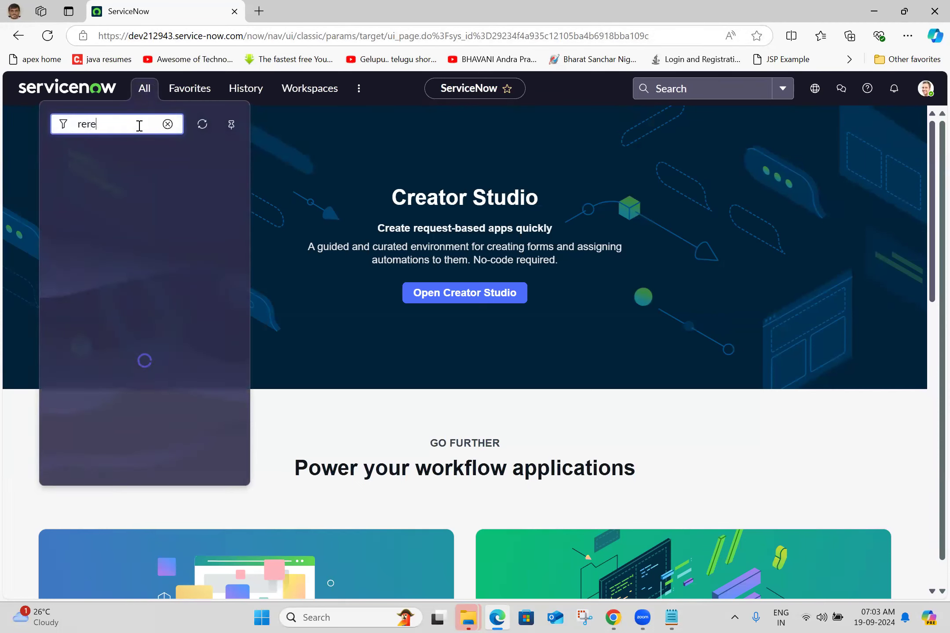
key("BackSpace")
type("trie")
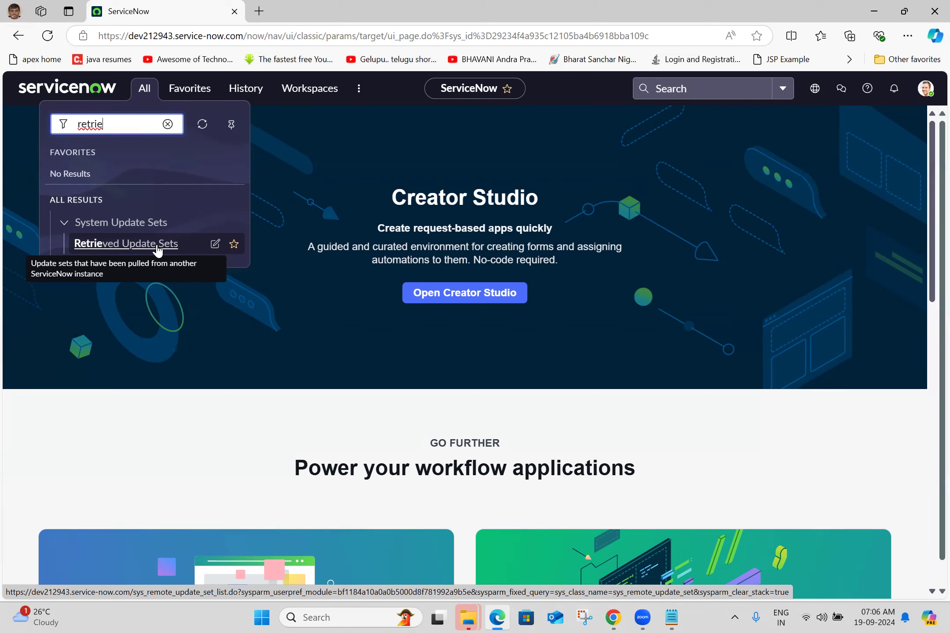
middle_click(157, 245)
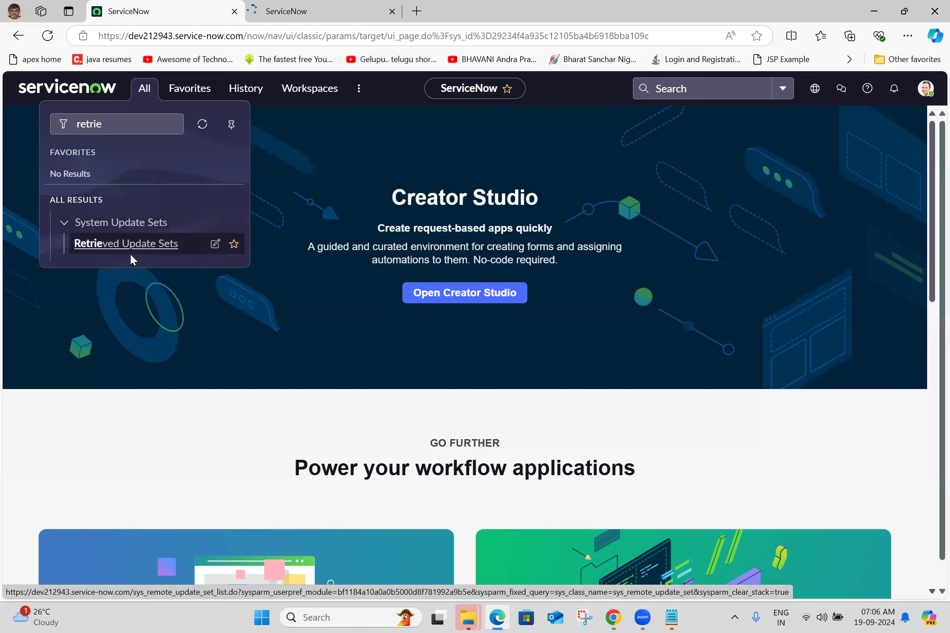
left_click(344, 6)
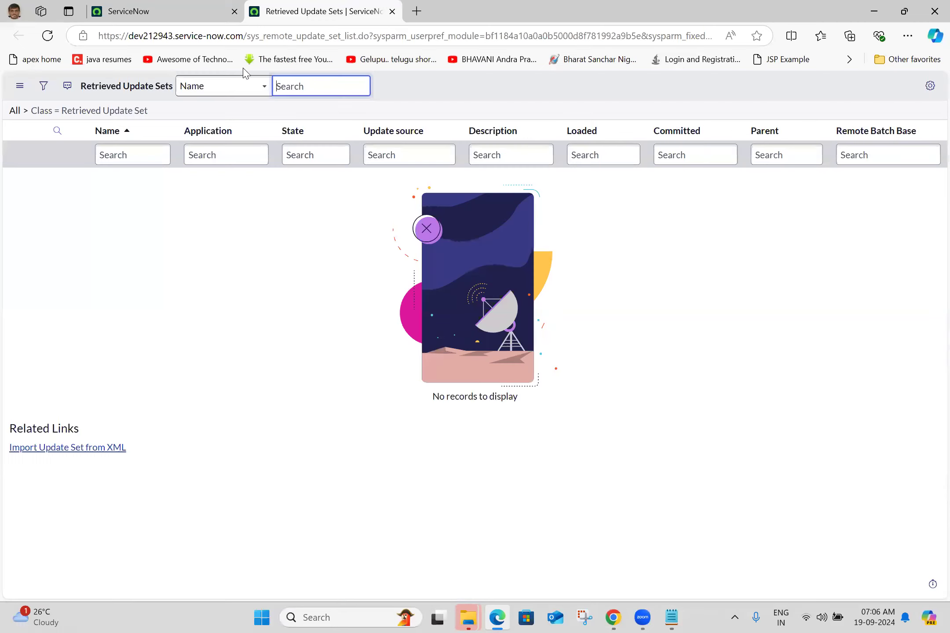
Step: Import the update set from its XML file and open the resulting RR - Library Collection V1 record
left_click(60, 449)
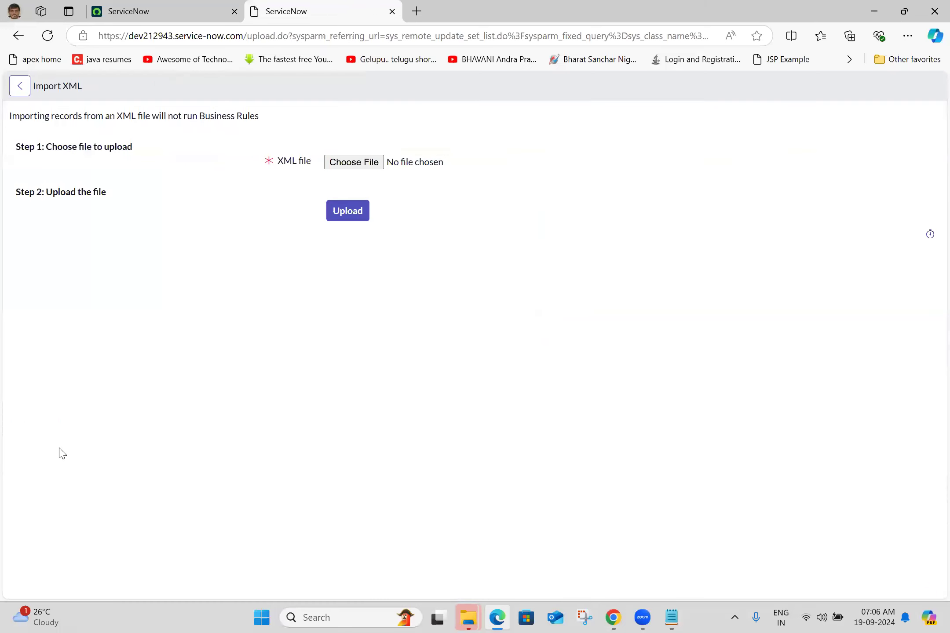
left_click(354, 164)
double_click(132, 132)
left_click(343, 198)
left_click(101, 158)
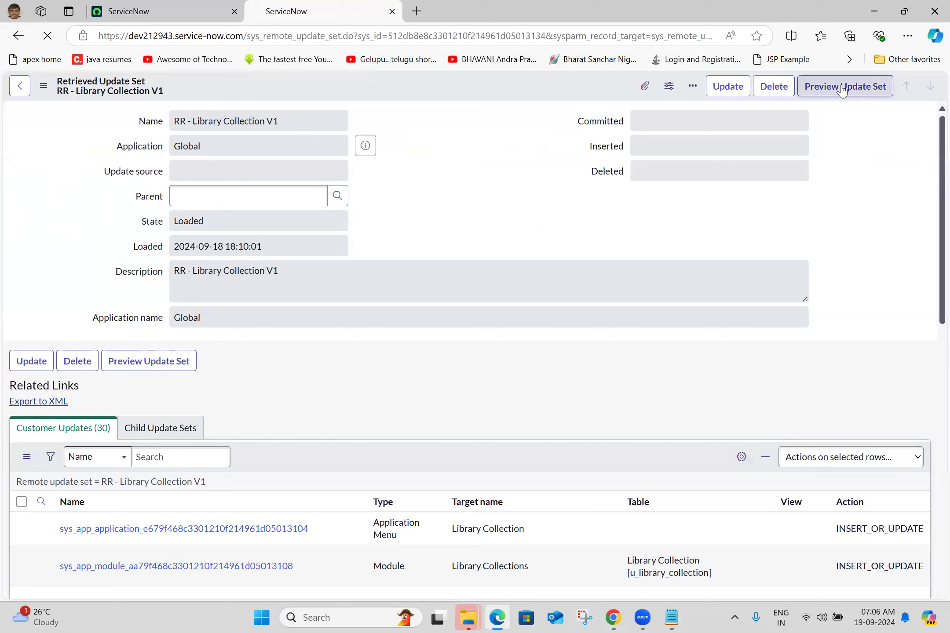
Step: Preview the RR - Library Collection V1 update set and review the listed preview problems
left_click(842, 86)
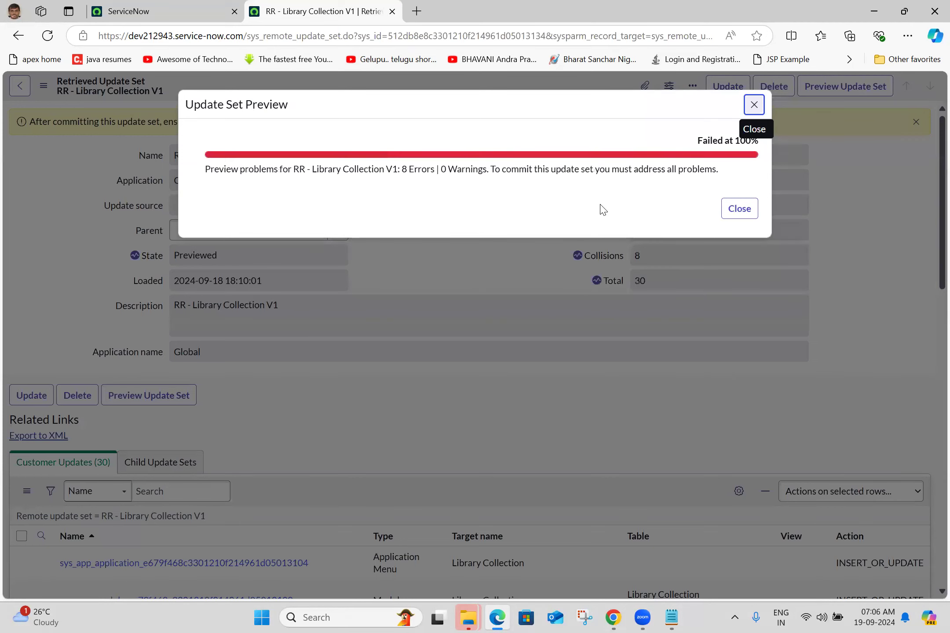
left_click(752, 210)
scroll(514, 251, "down", 10)
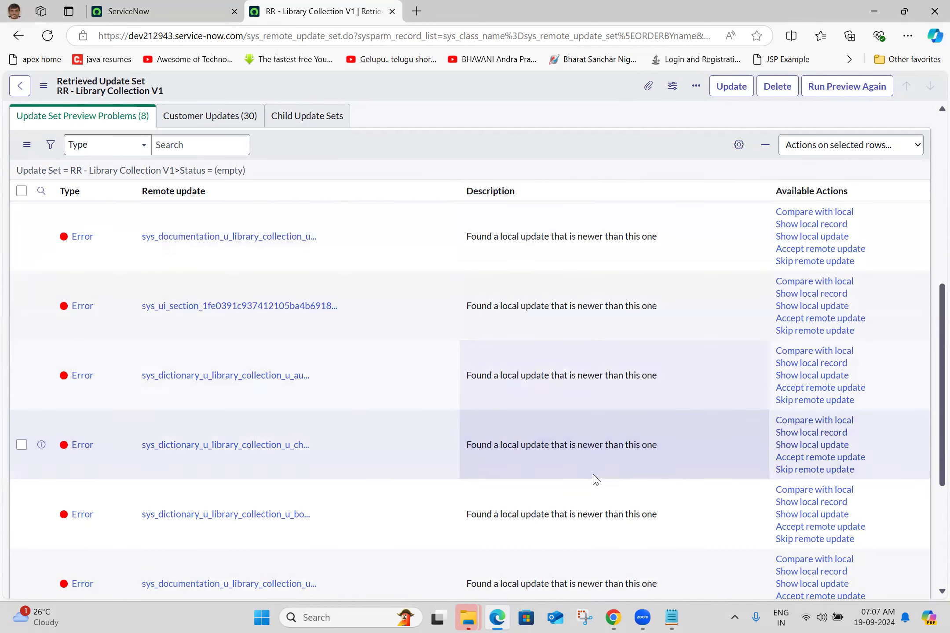
scroll(929, 428, "down", 5)
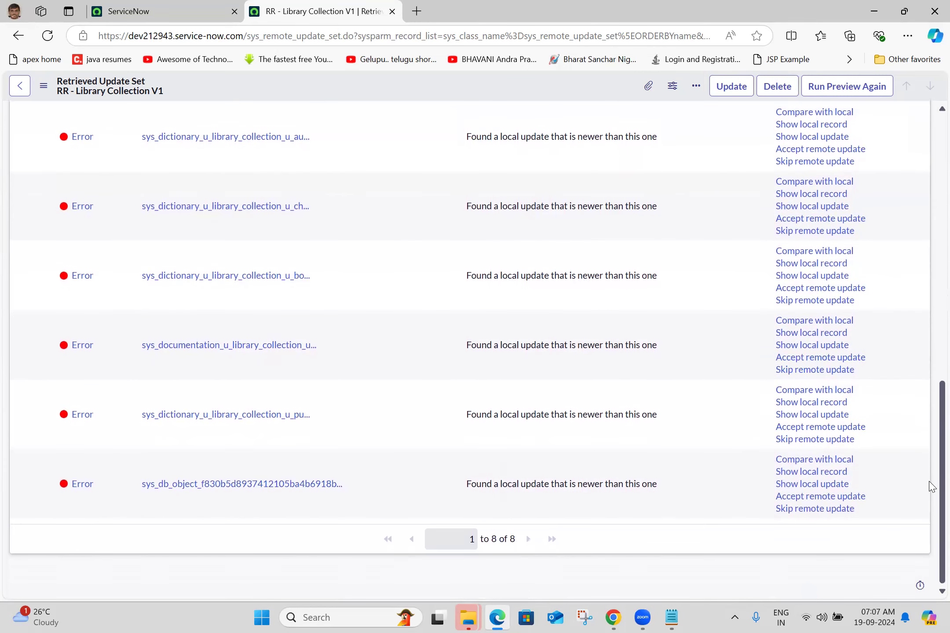
scroll(931, 440, "up", 5)
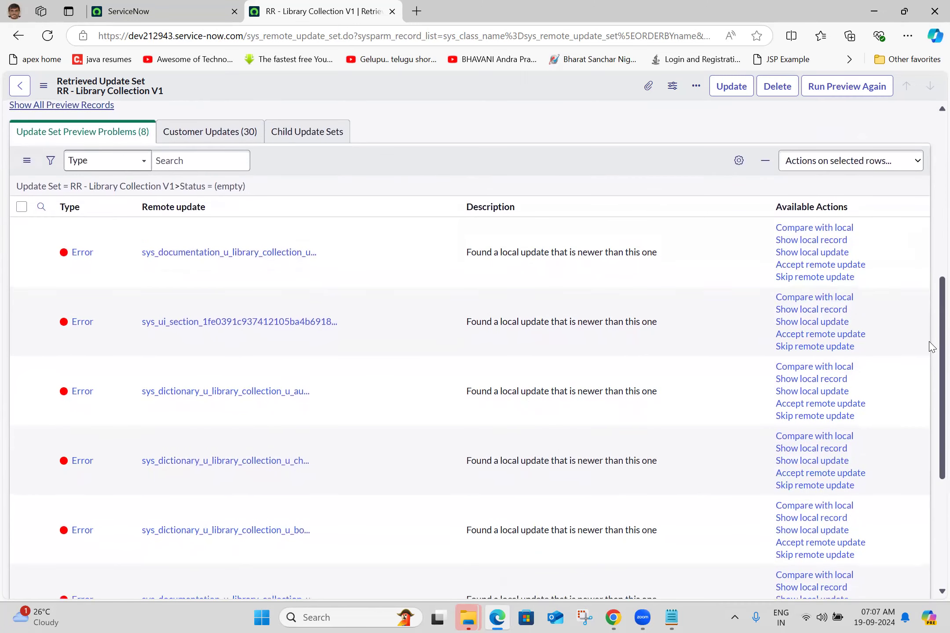
Step: Duplicate the retrieved update set's tab and look through the preview problems in the copy
right_click(353, 5)
left_click(395, 84)
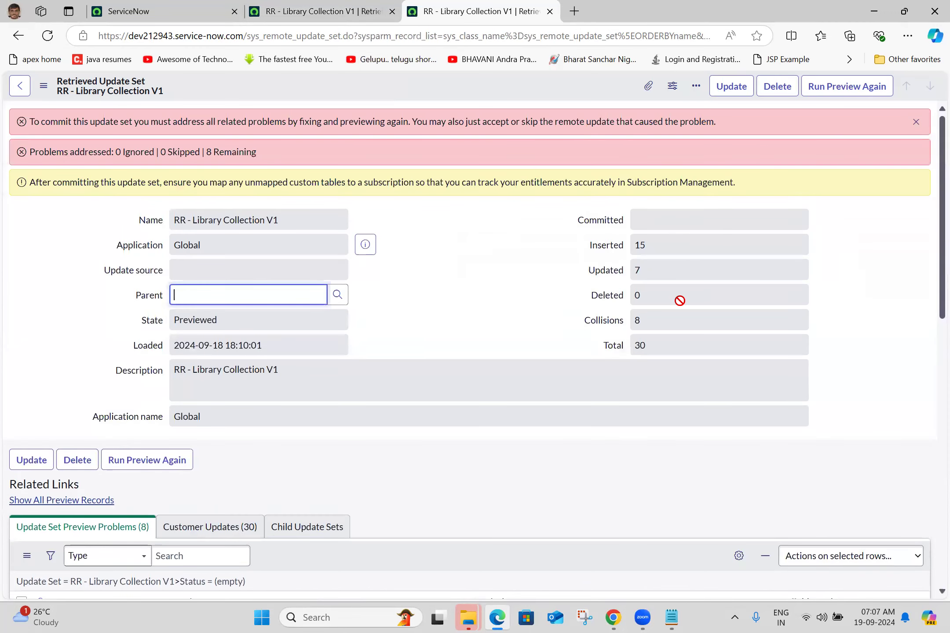
scroll(930, 432, "down", 5)
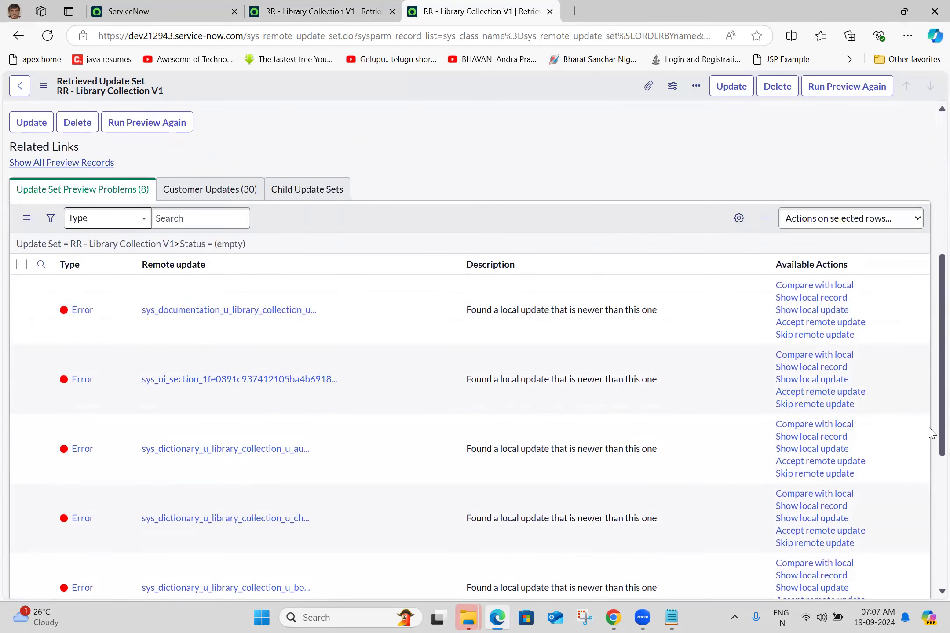
scroll(819, 270, "down", 1)
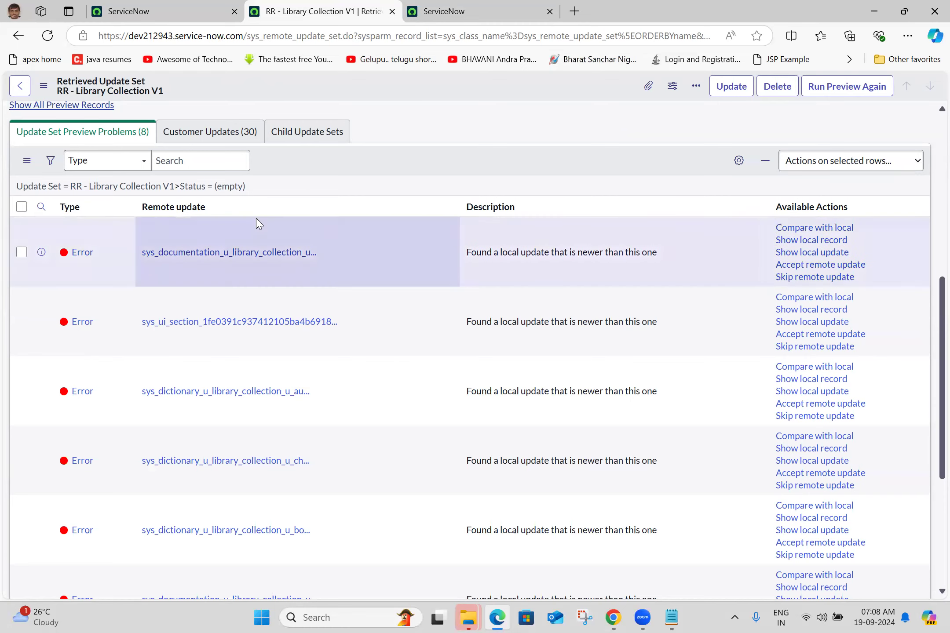
Step: Compare the first sys_documentation problem's remote update with the local one, then return to the preview problems list
left_click(814, 228)
left_click(163, 10)
left_click(324, 3)
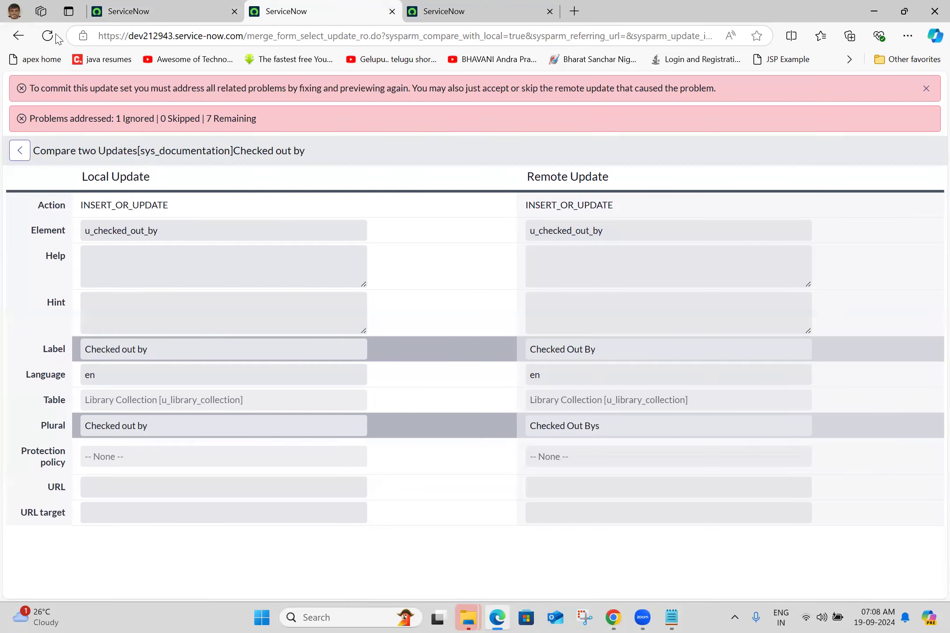
left_click(6, 36)
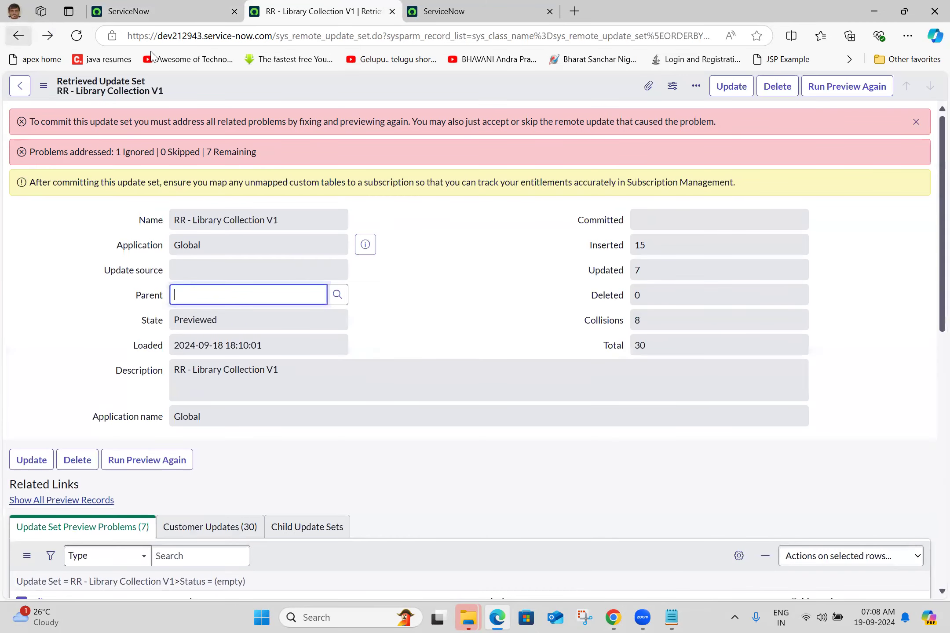
scroll(931, 348, "down", 3)
scroll(932, 349, "down", 5)
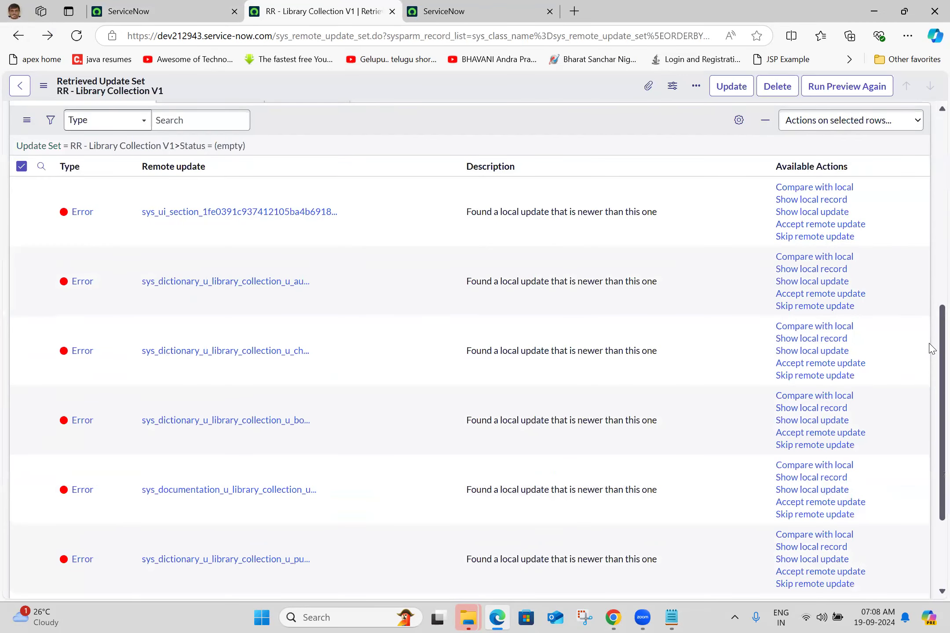
Step: Close the duplicate tab and reopen the RR - Library Collection V1 record from the Retrieved Update Sets list
left_click(549, 12)
left_click(18, 36)
left_click(86, 193)
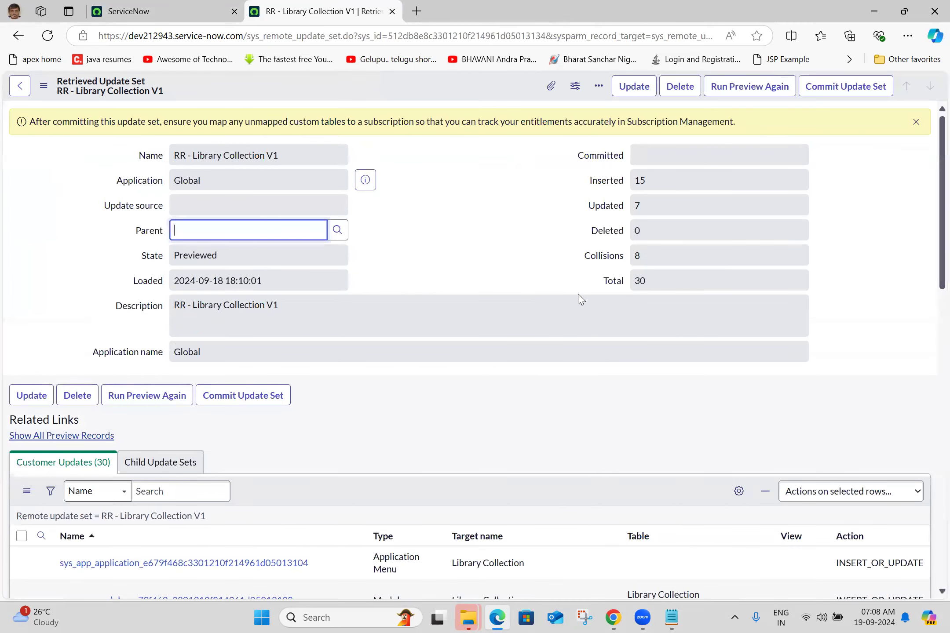
Step: Commit the RR - Library Collection V1 update set, dismiss the commit dialog and check the record's State
left_click(860, 100)
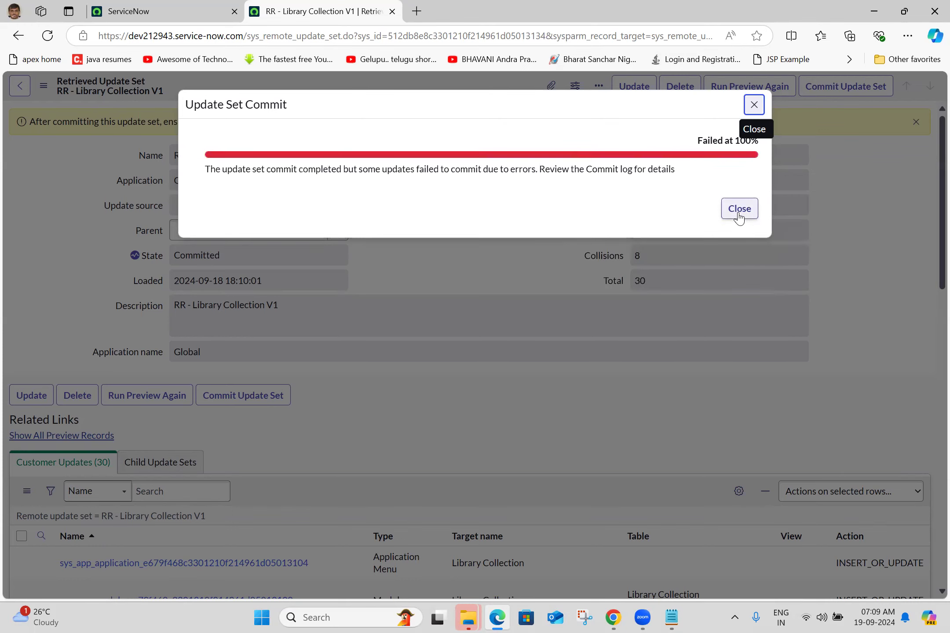
left_click(739, 209)
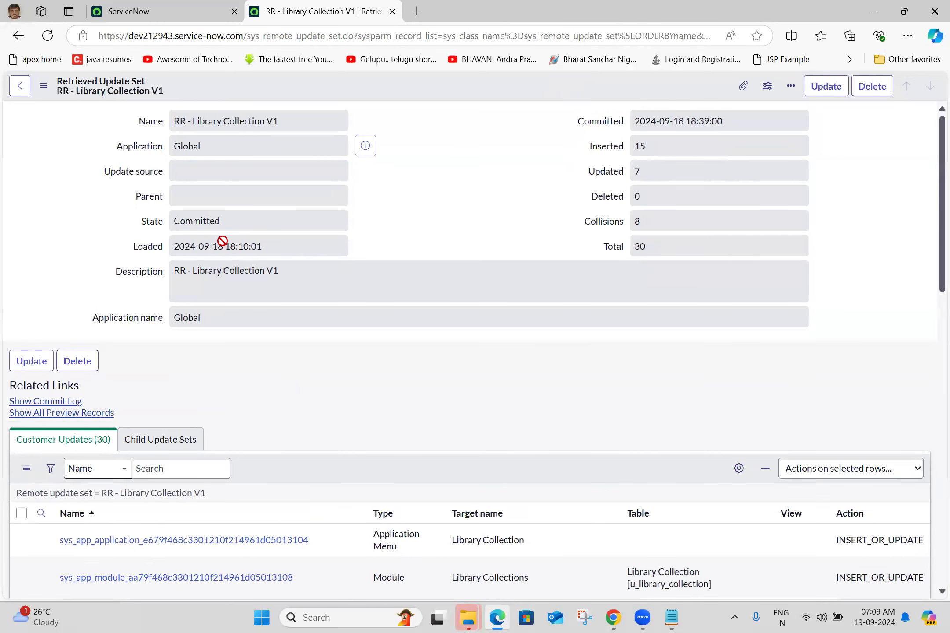
left_click(246, 228)
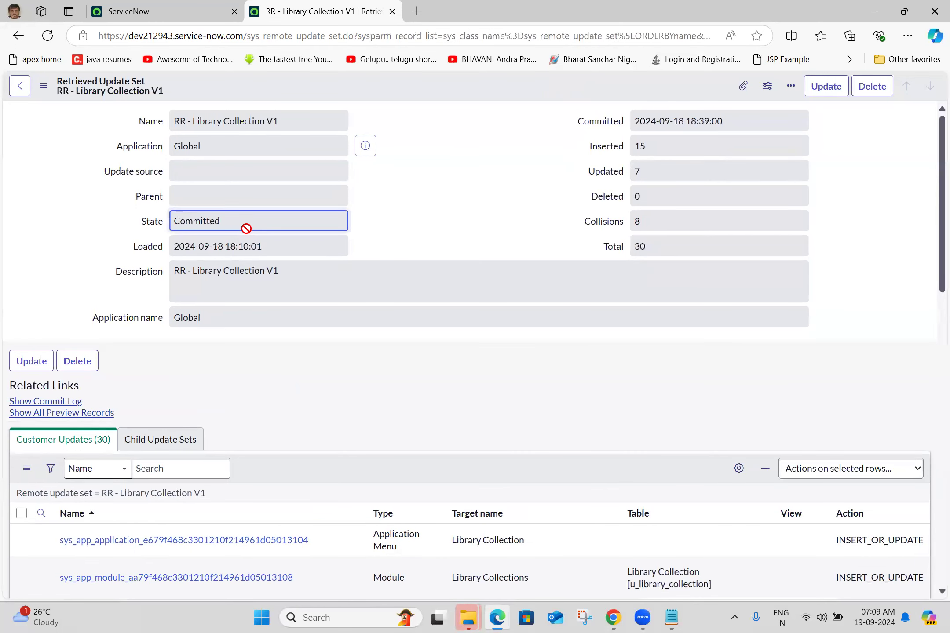
Step: On the ServiceNow home page, open the Library Collection table's list with the navigator filter entry "u_library_collection.LIST"
left_click(189, 9)
left_click(145, 90)
type("retrie")
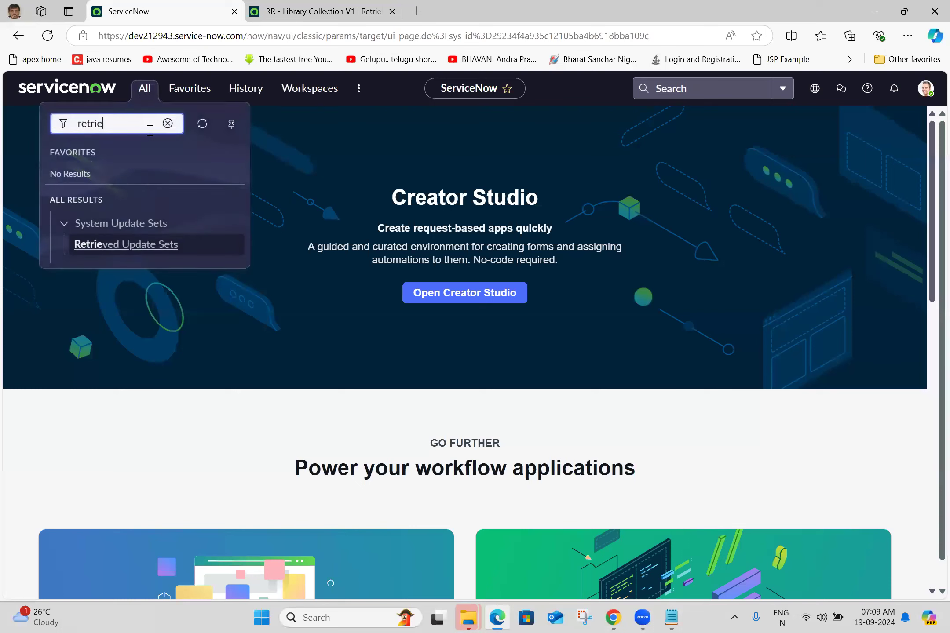
key("ctrl+a")
type("loc")
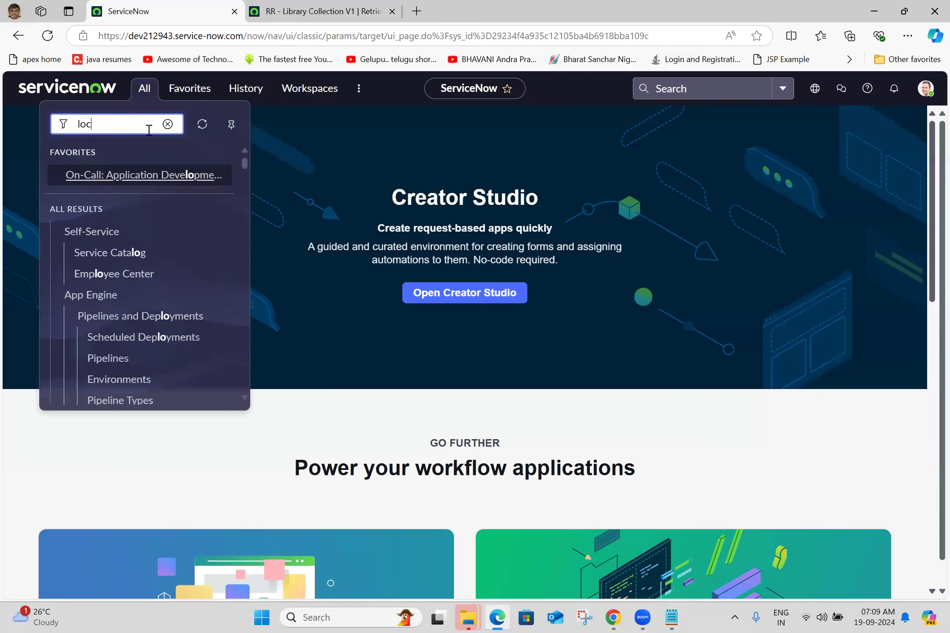
key("BackSpace")
key("BackSpace")
key("BackSpace")
type("i")
key("BackSpace")
type("u_library_collection.LIST")
key("Return")
Step: Switch from Chrome to Microsoft Edge with a new tab page
left_click(923, 87)
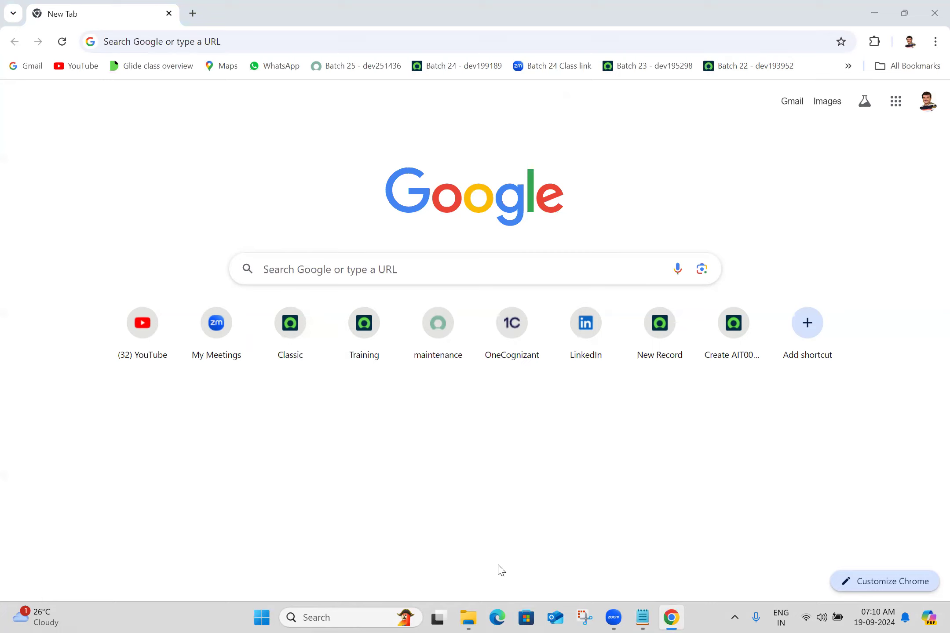
left_click(497, 618)
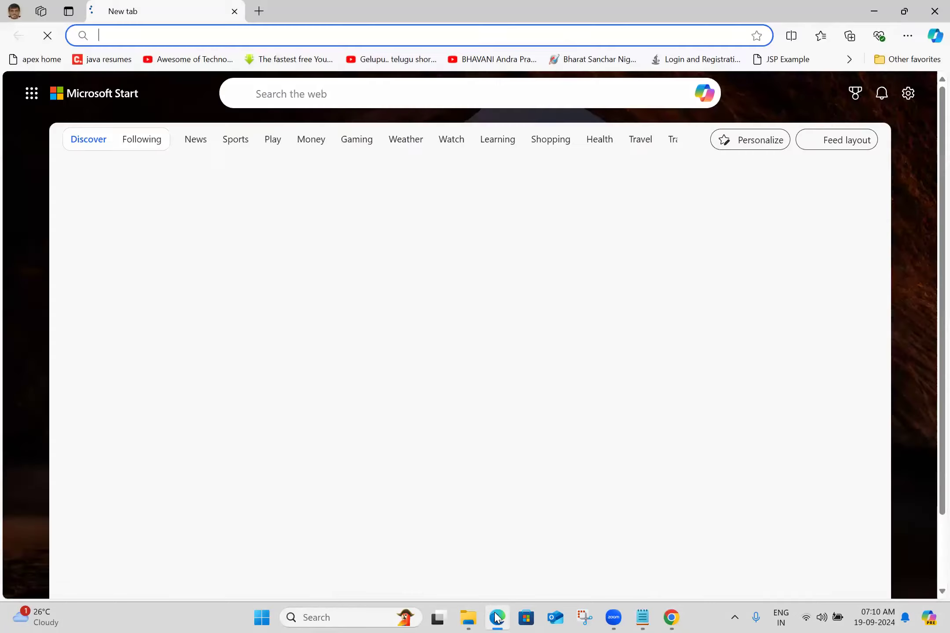
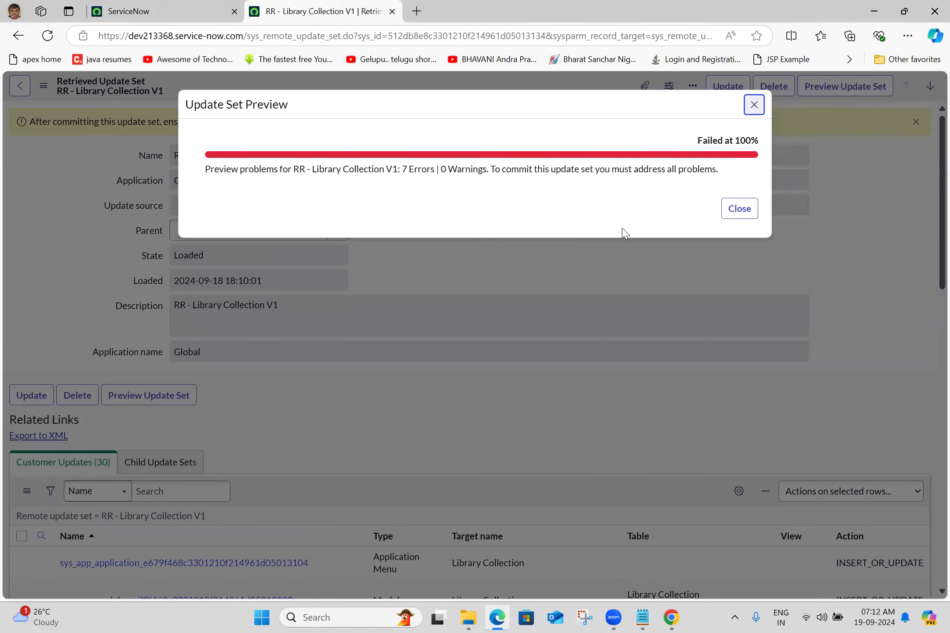
Step: Dismiss the update set preview dialog, review the preview problems and compare the first problem's remote update with the local version
left_click(733, 212)
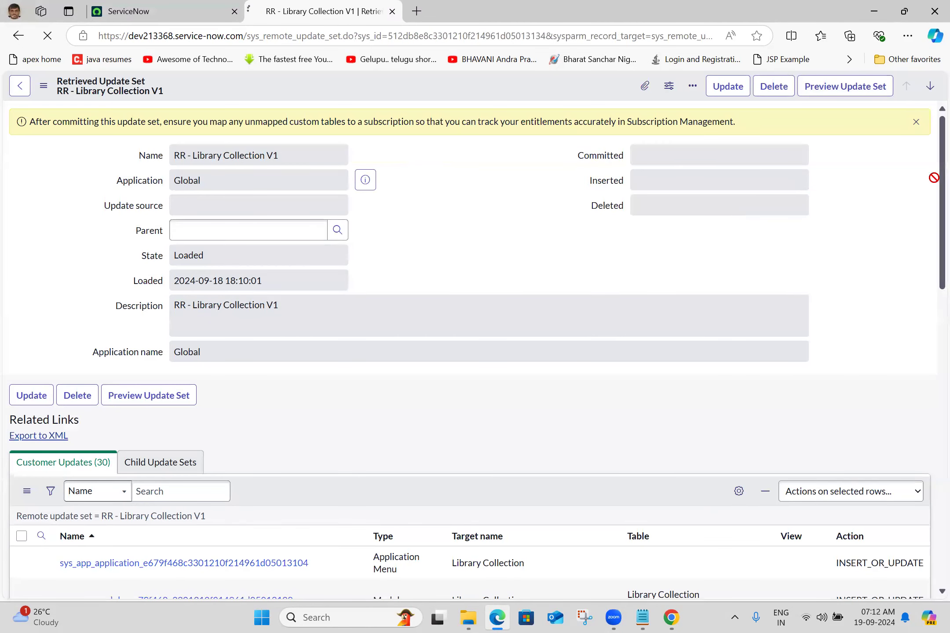
scroll(467, 137, "down", 8)
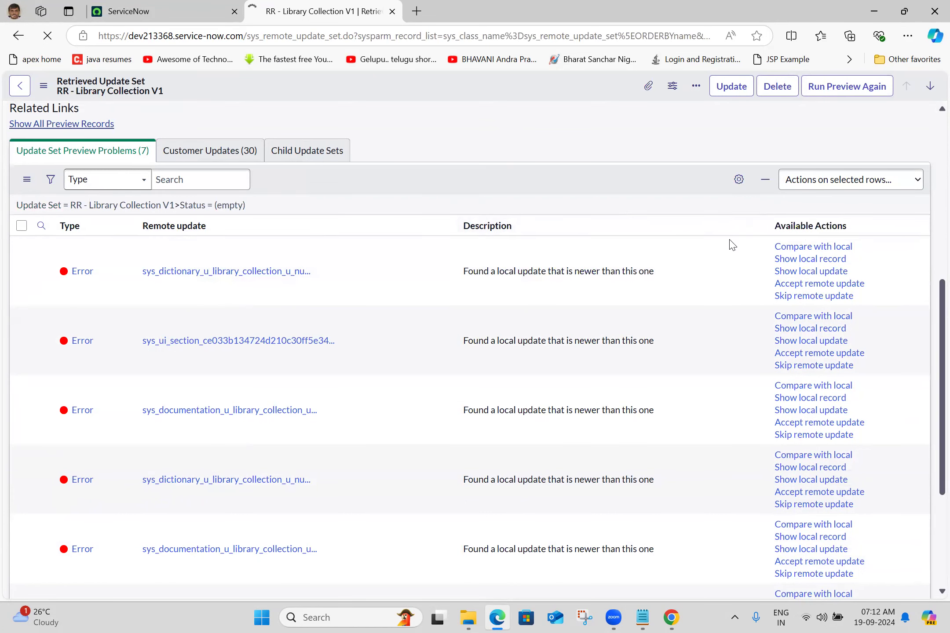
left_click(803, 247)
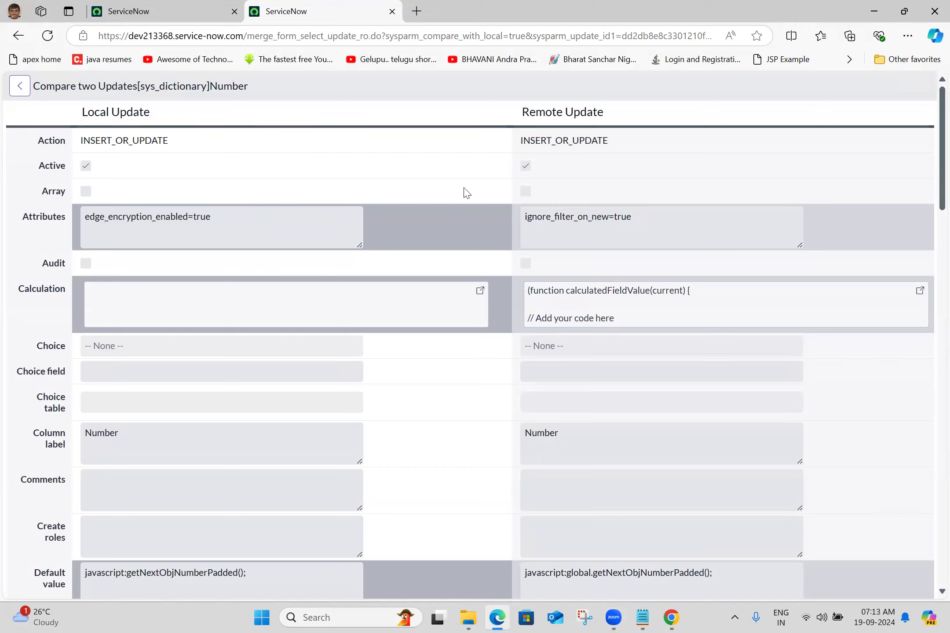
scroll(286, 264, "down", 1)
left_click(480, 279)
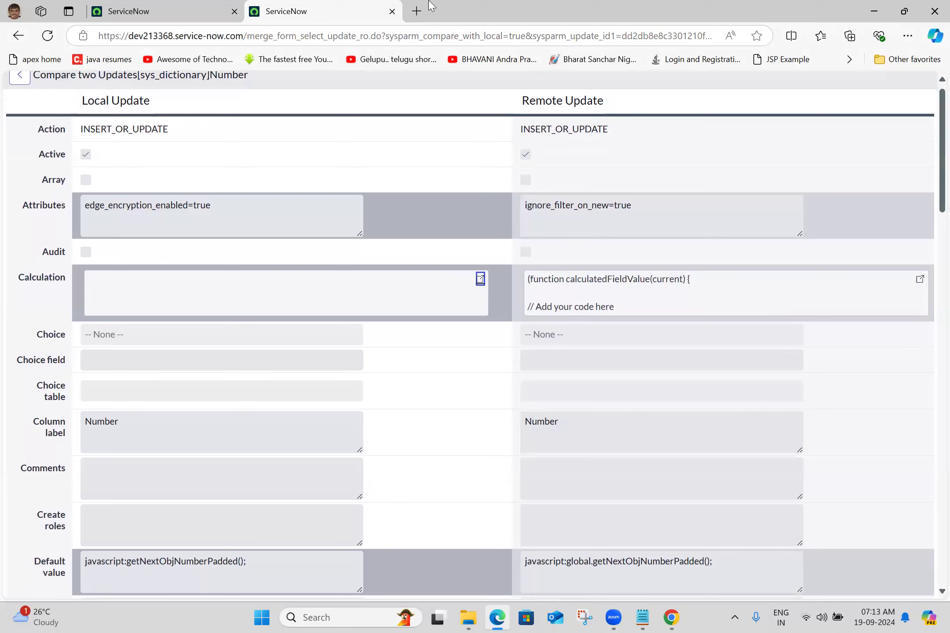
Step: Close the comparison tab and reopen the RR - Library Collection V1 record from the Retrieved Update Sets list
left_click(218, 6)
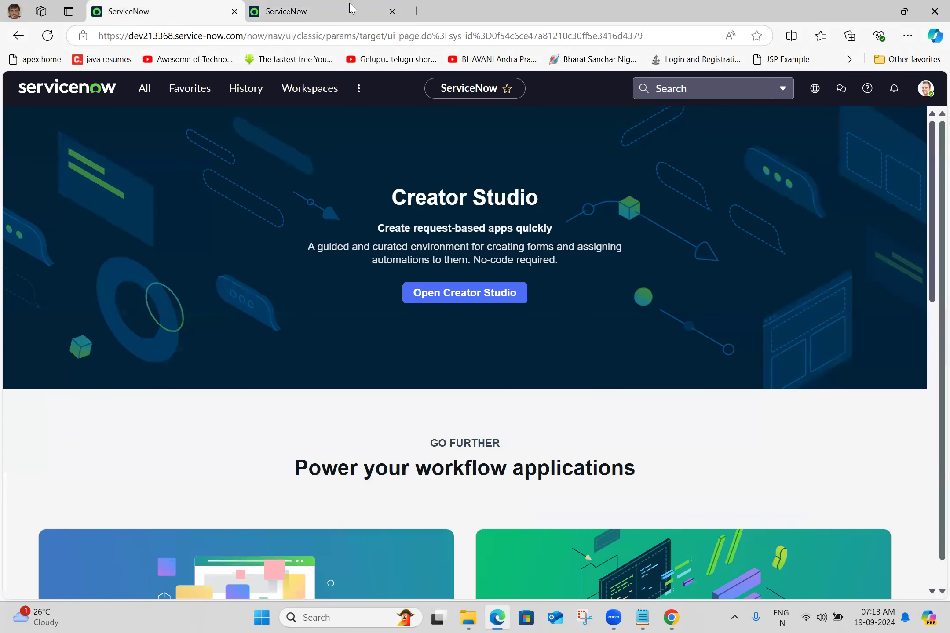
left_click(392, 11)
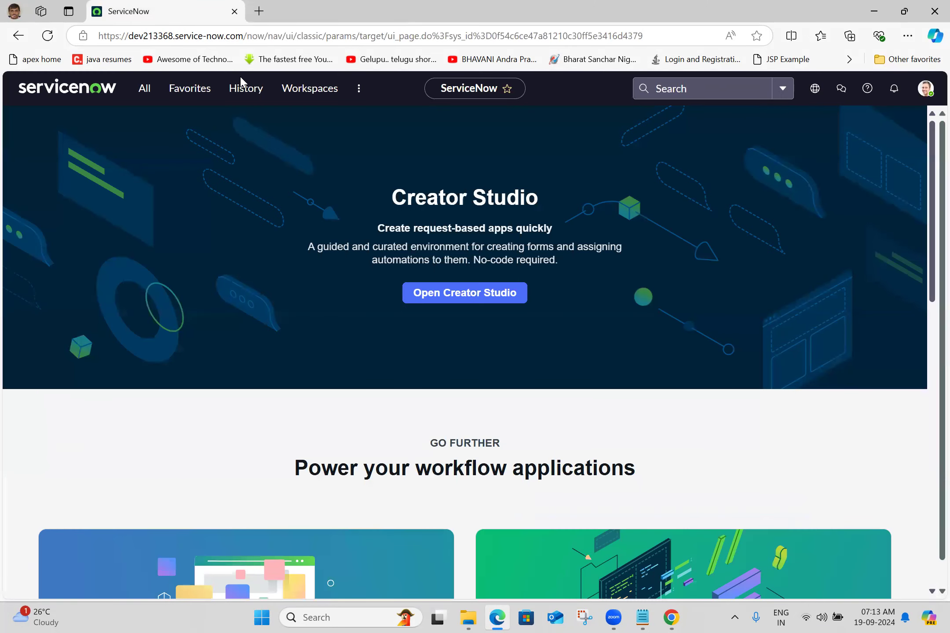
left_click(150, 98)
left_click(128, 285, "ctrl")
left_click(308, 12)
left_click(131, 183)
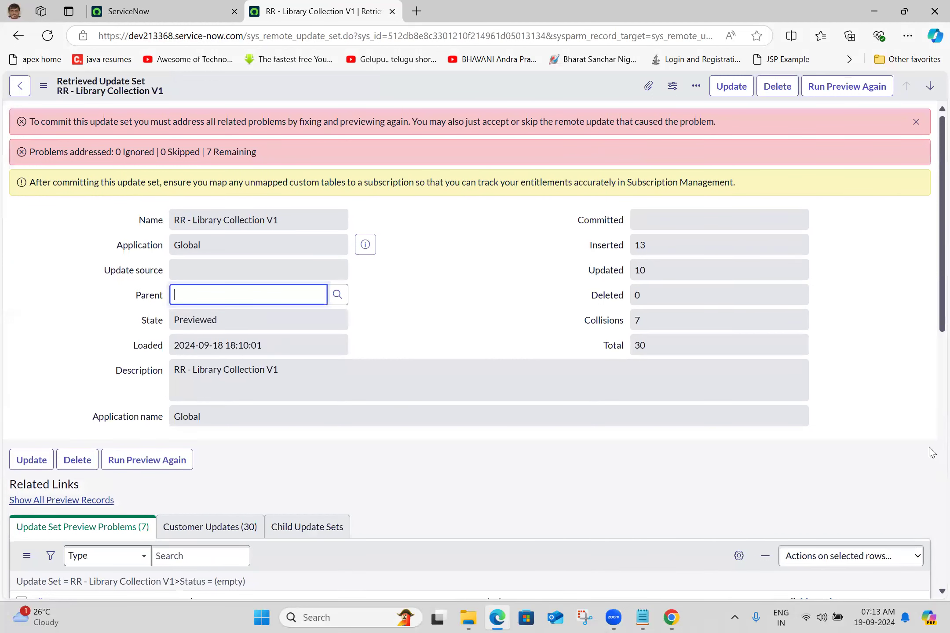
Step: Skip the remote update for all preview problems of RR - Library Collection V1 and commit the update set
scroll(560, 451, "down", 6)
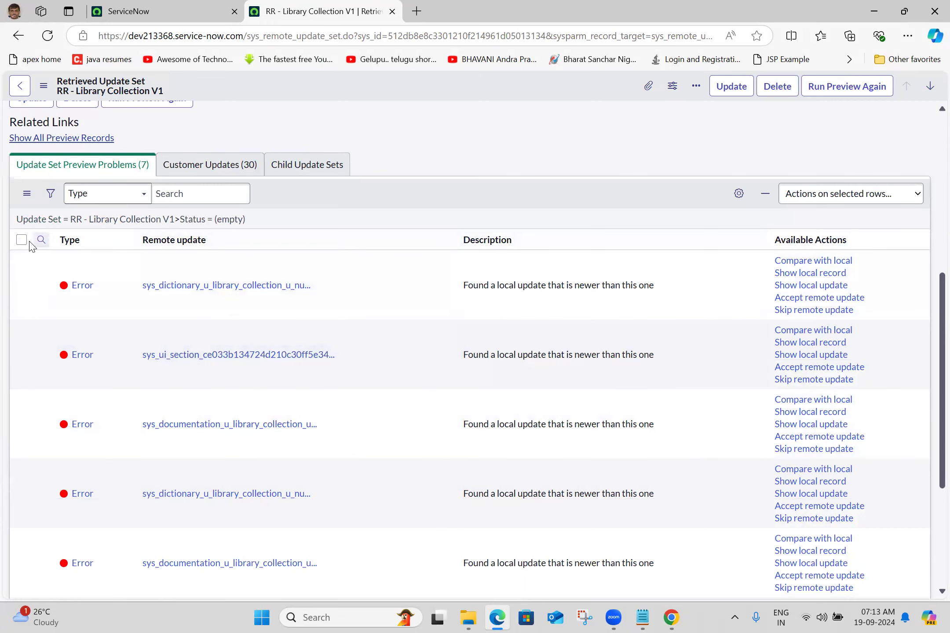
left_click(22, 240)
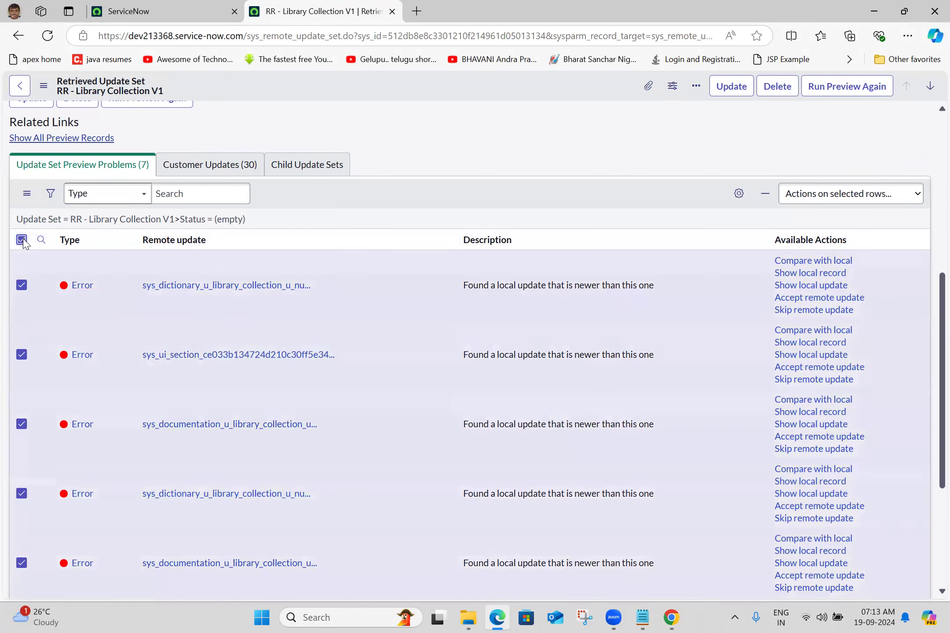
left_click(824, 201)
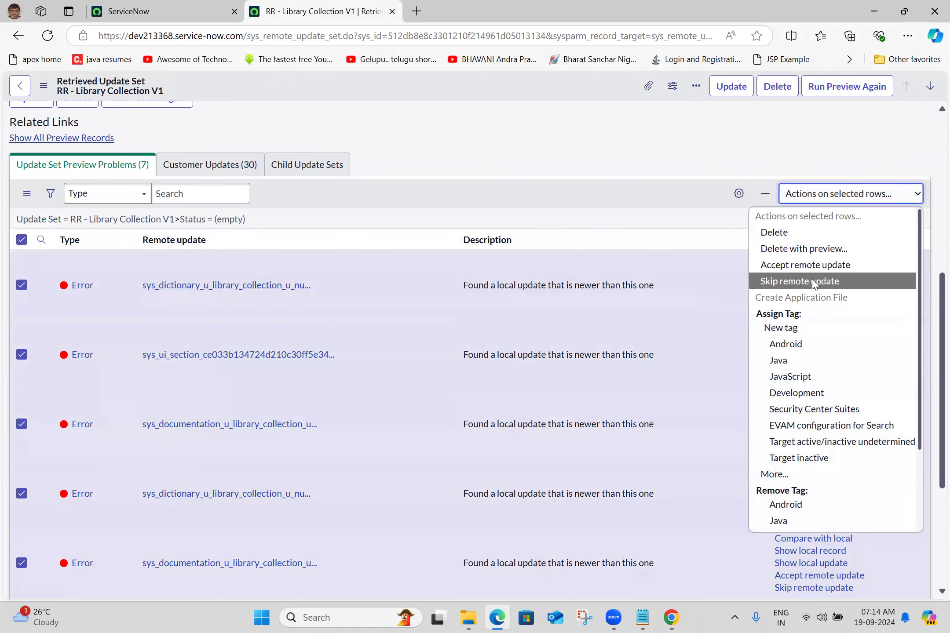
left_click(799, 281)
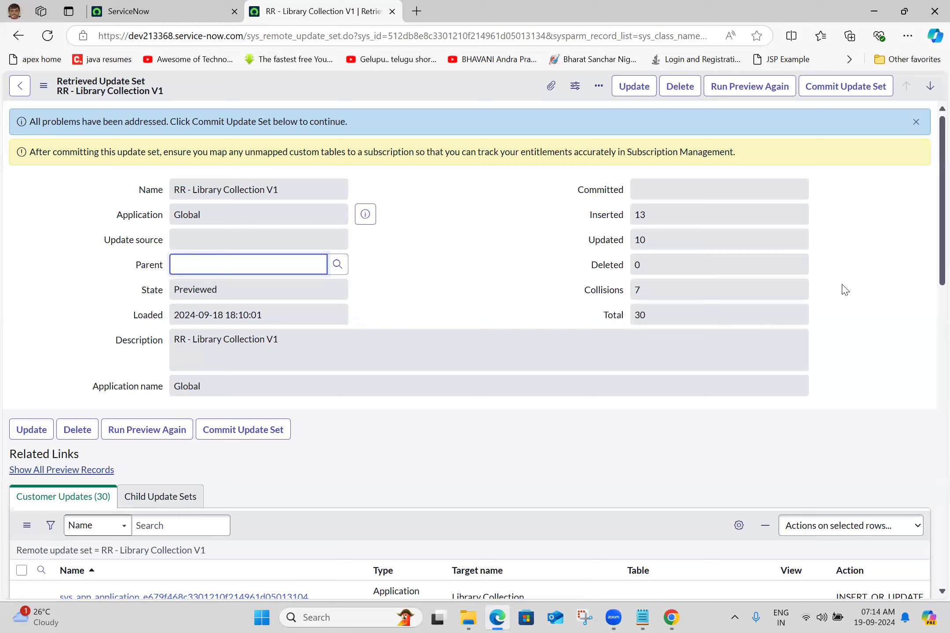
left_click(841, 95)
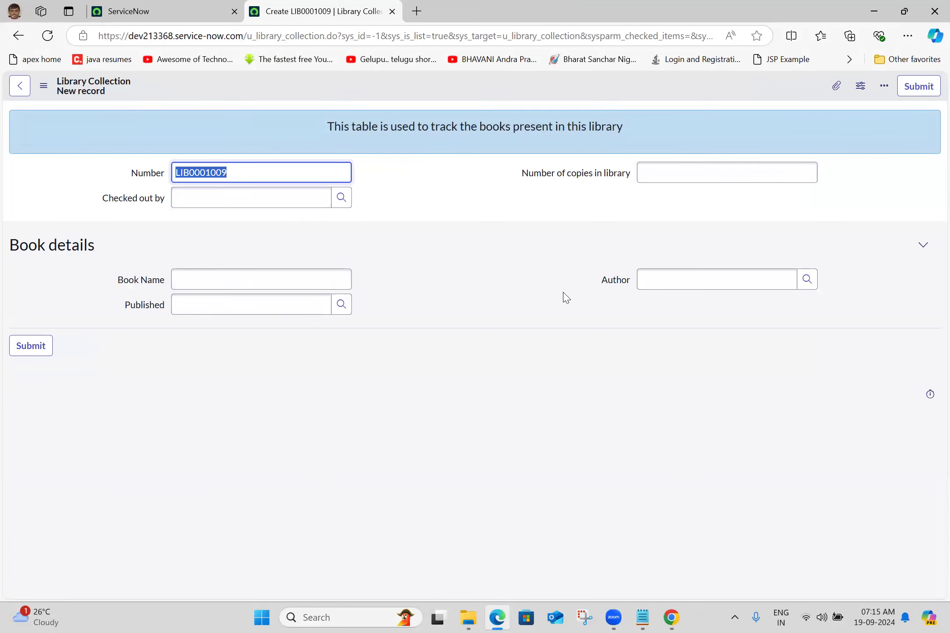
Step: Inspect the Library Collection new record form, including its Author field
left_click(693, 280)
left_click(491, 224)
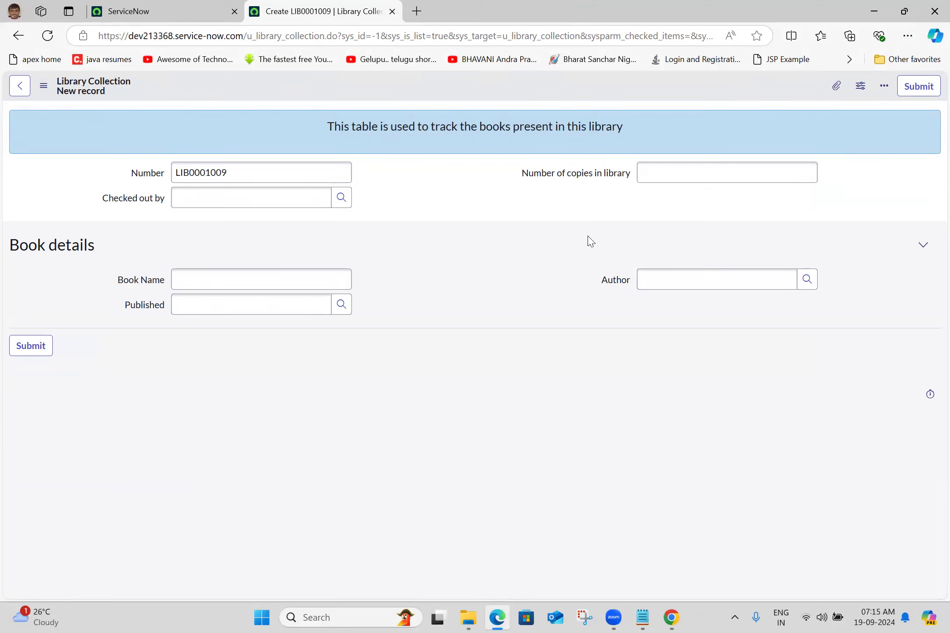
Step: Switch to Chrome and open the ServiceNow instance dev255556.service-now.com
left_click(671, 617)
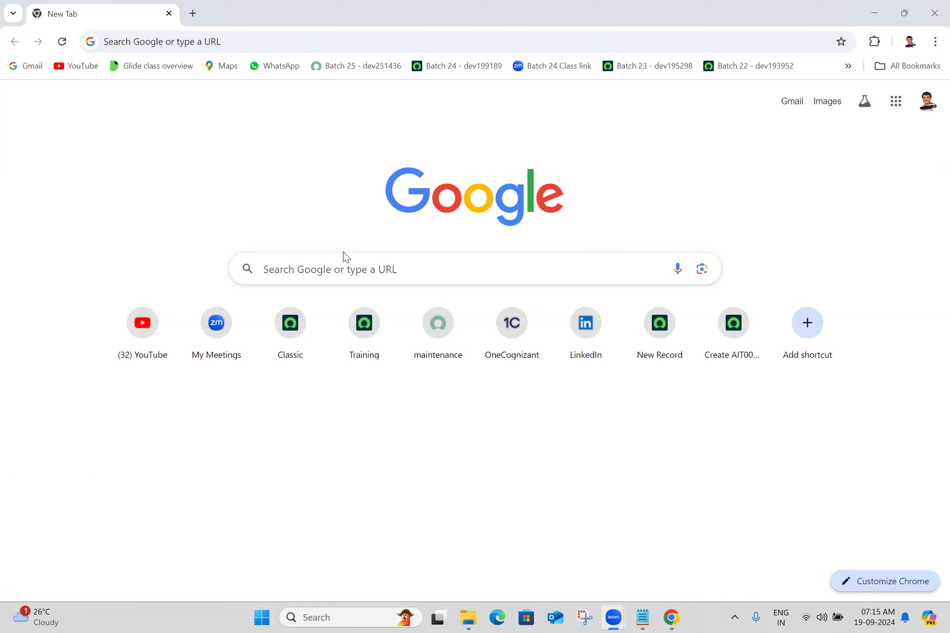
left_click(300, 39)
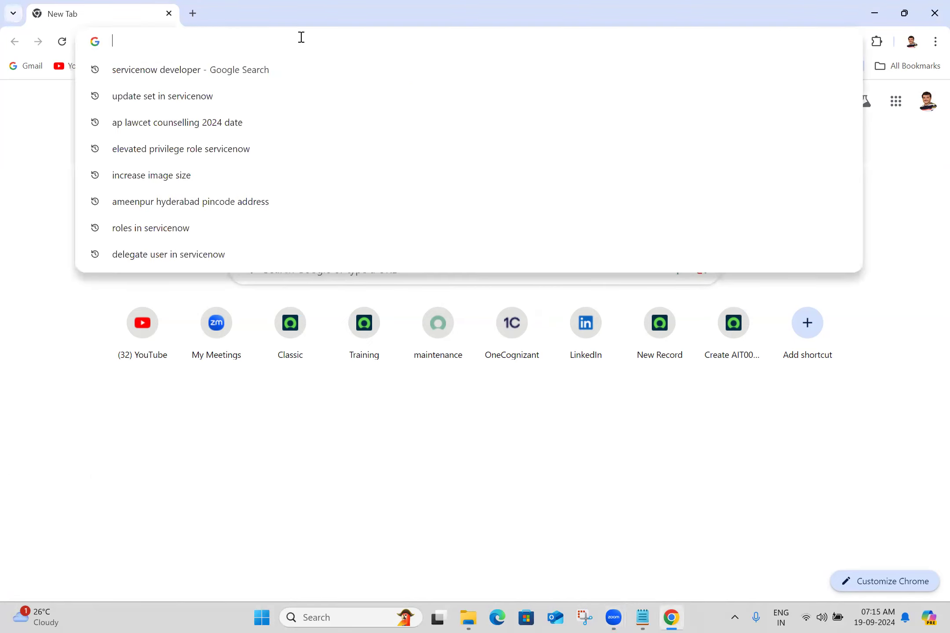
type("dev255556.service-now.com")
key("Return")
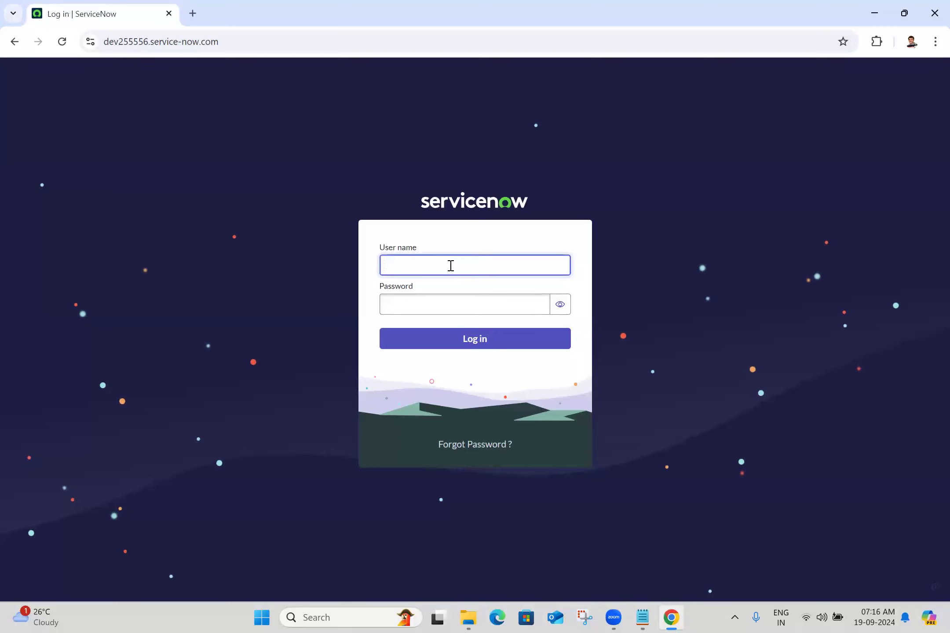
Step: Log in to the instance as admin with the account password and save the credentials in the browser
type("admin")
left_click(455, 306)
type("************")
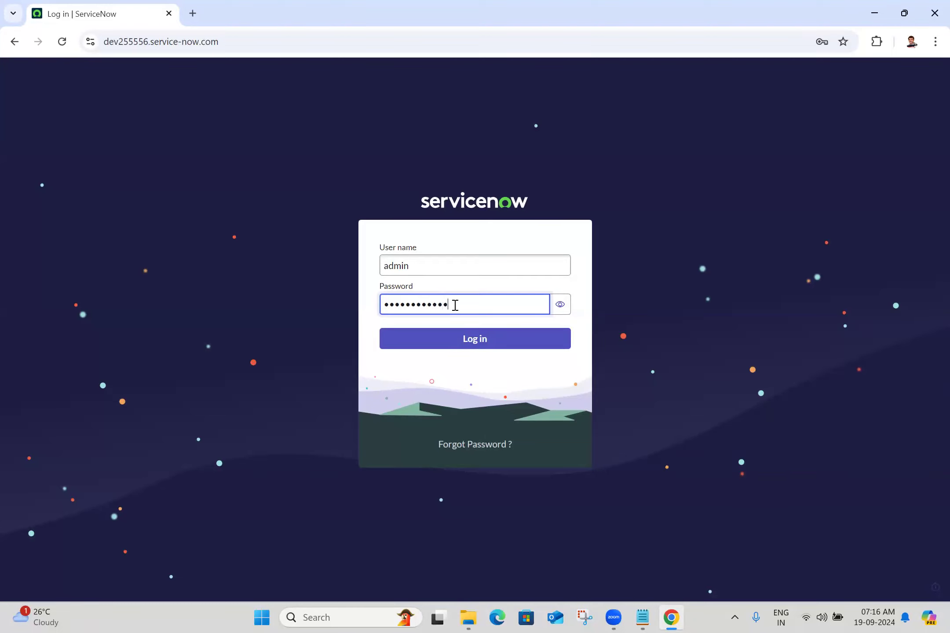
left_click(469, 342)
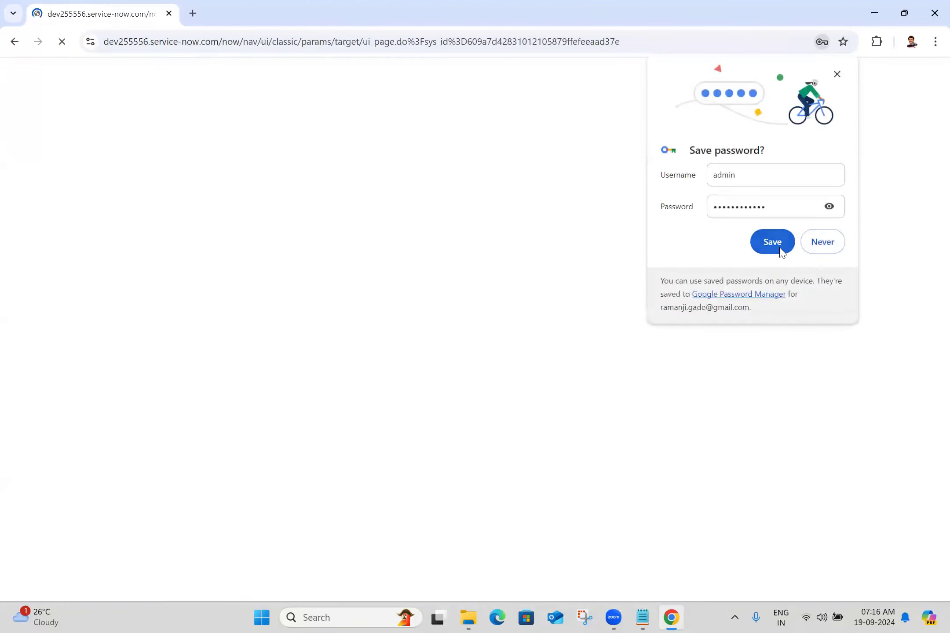
left_click(780, 248)
Step: From the Users list, open the two most recently updated user records in separate tabs
left_click(259, 14)
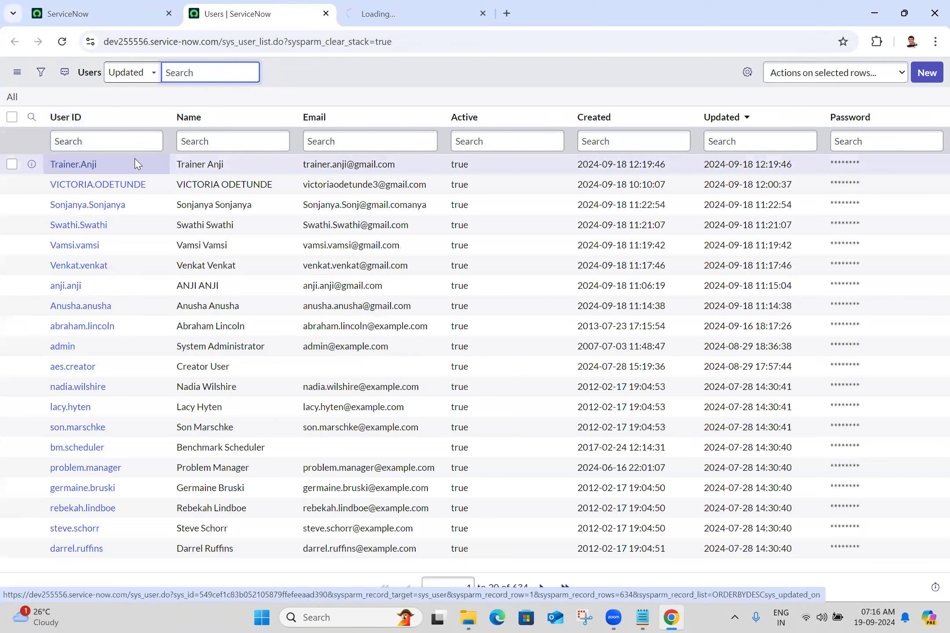
left_click(107, 190, "ctrl")
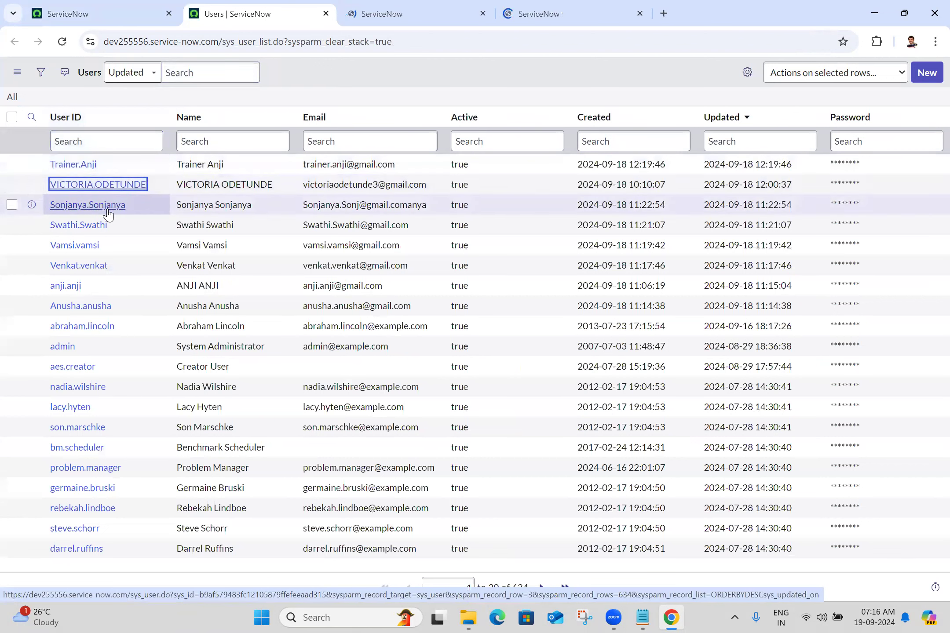
Step: From the ServiceNow home page, open the System Properties list with the navigator filter entry "sys_properties.LIST"
left_click(88, 14)
left_click(142, 75)
left_click(146, 108)
type("sys_proper")
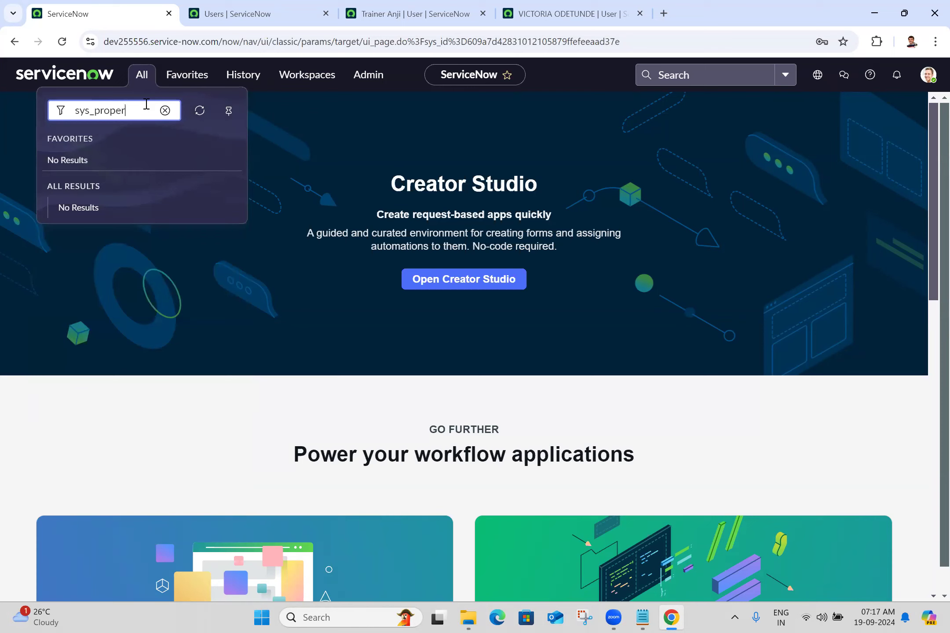
type("ties.LIST")
key("Return")
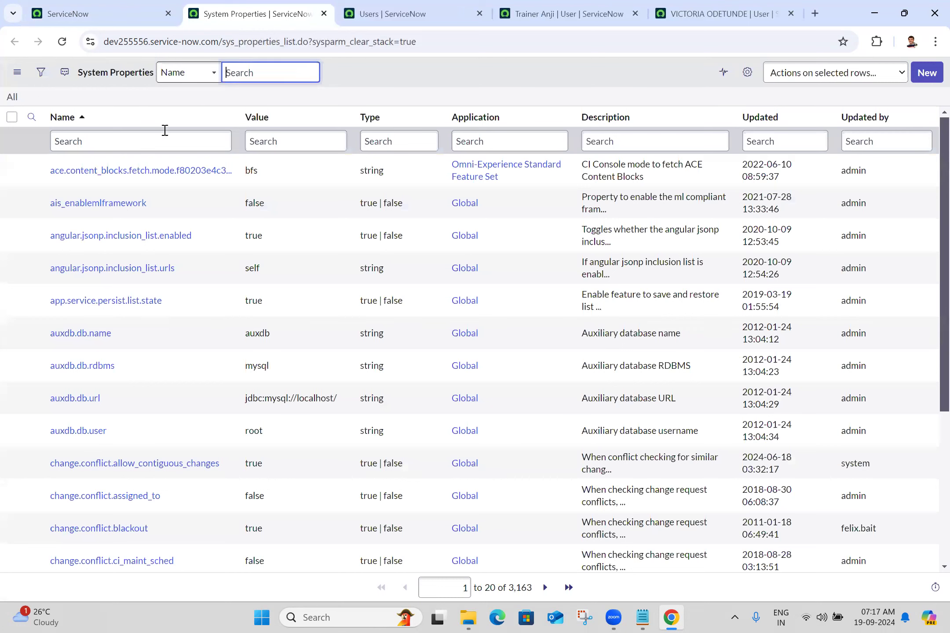
Step: Filter the system properties by the name glide.user.show.password.field, set that property's value to true and close the list
left_click(164, 132)
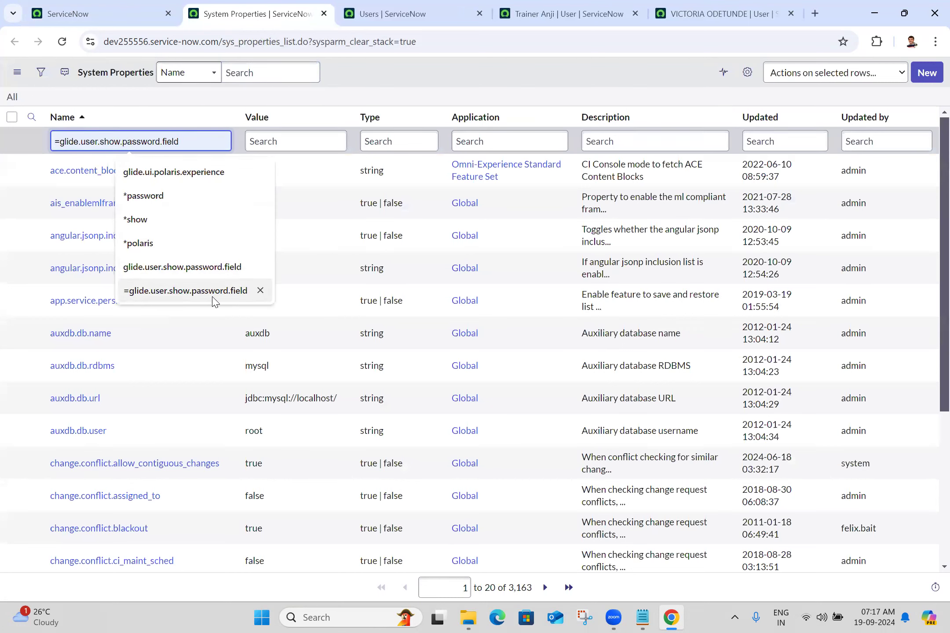
left_click(215, 267)
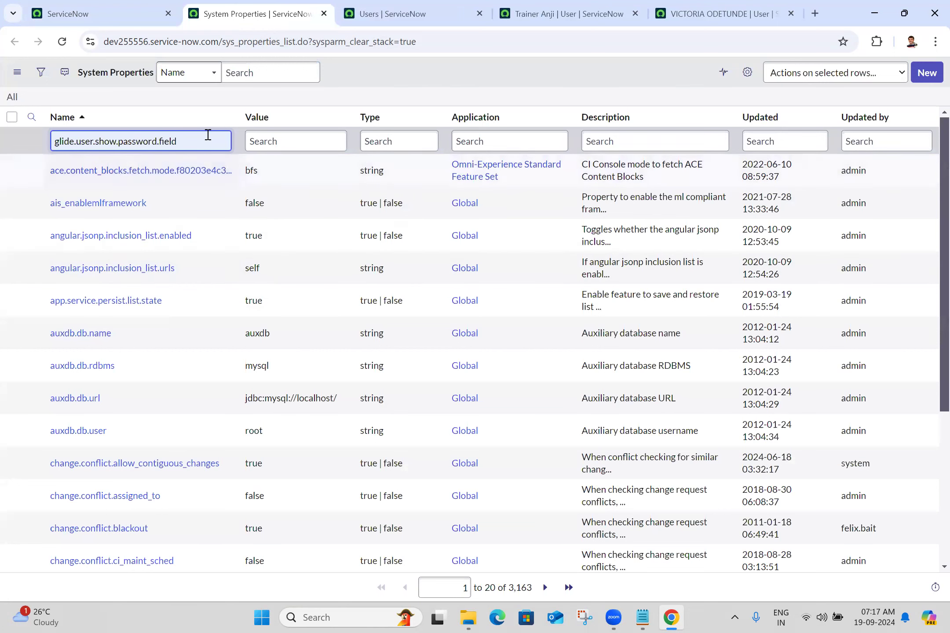
key("Return")
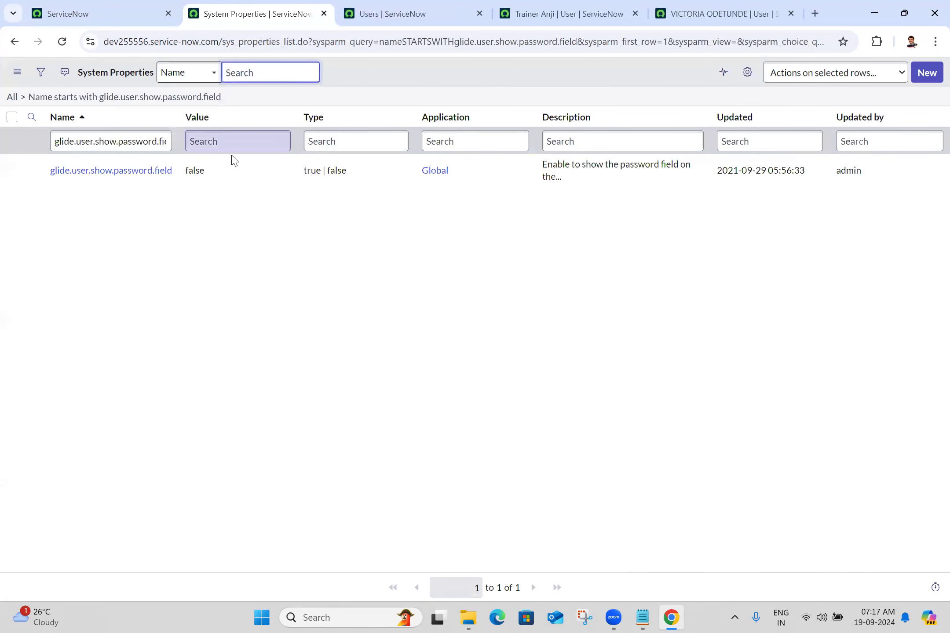
left_click(236, 174)
double_click(236, 173)
type("true")
key("Return")
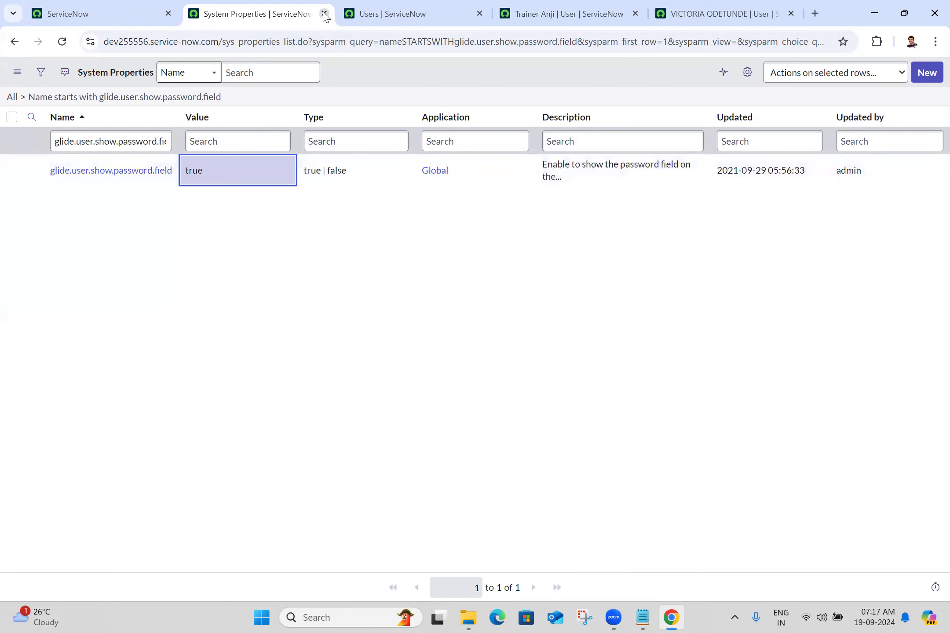
left_click(324, 16)
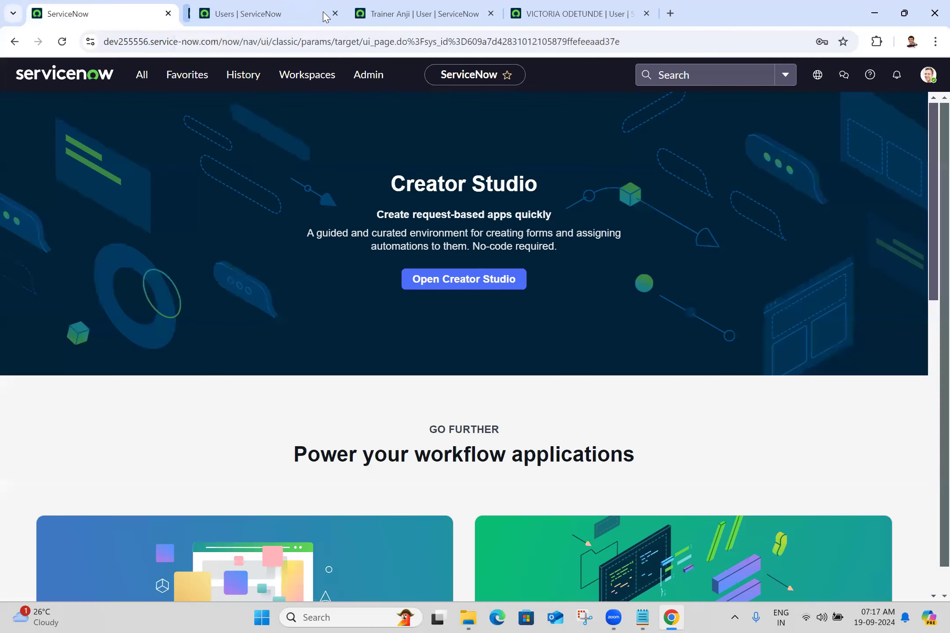
Step: Reload the first opened user record, enter a new password in its Password field and save the record
left_click(312, 10)
left_click(413, 5)
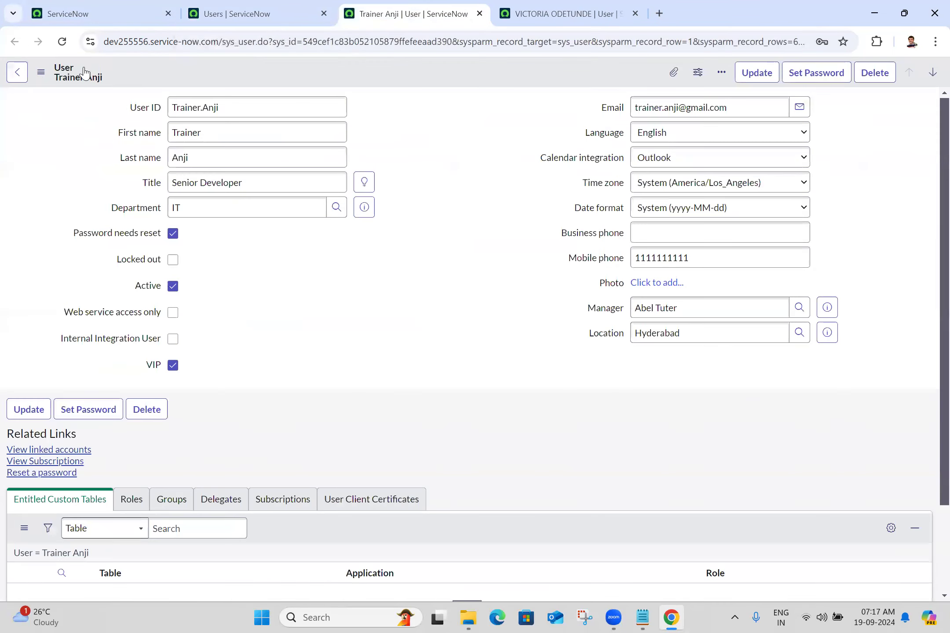
left_click(62, 41)
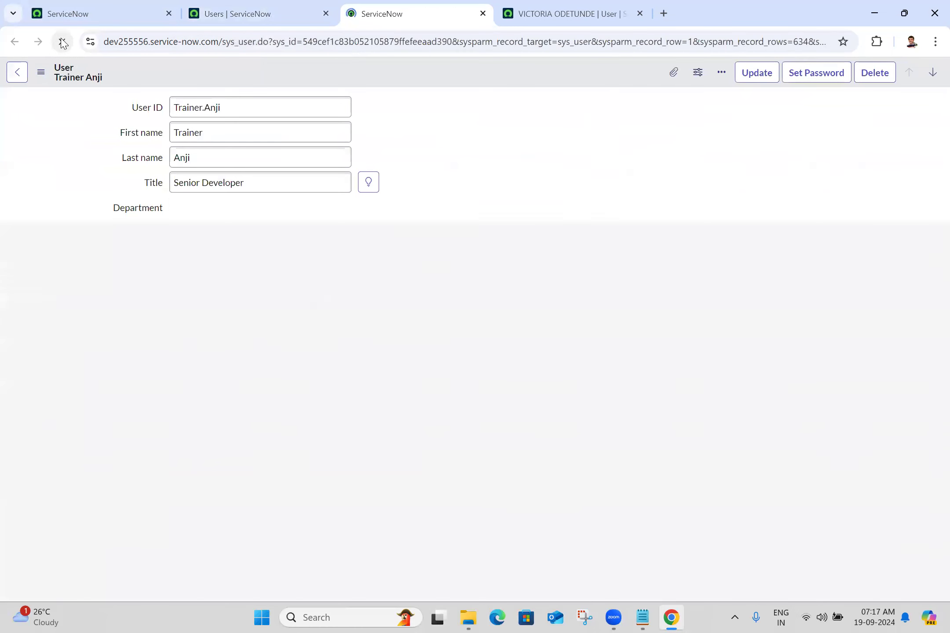
left_click(258, 390)
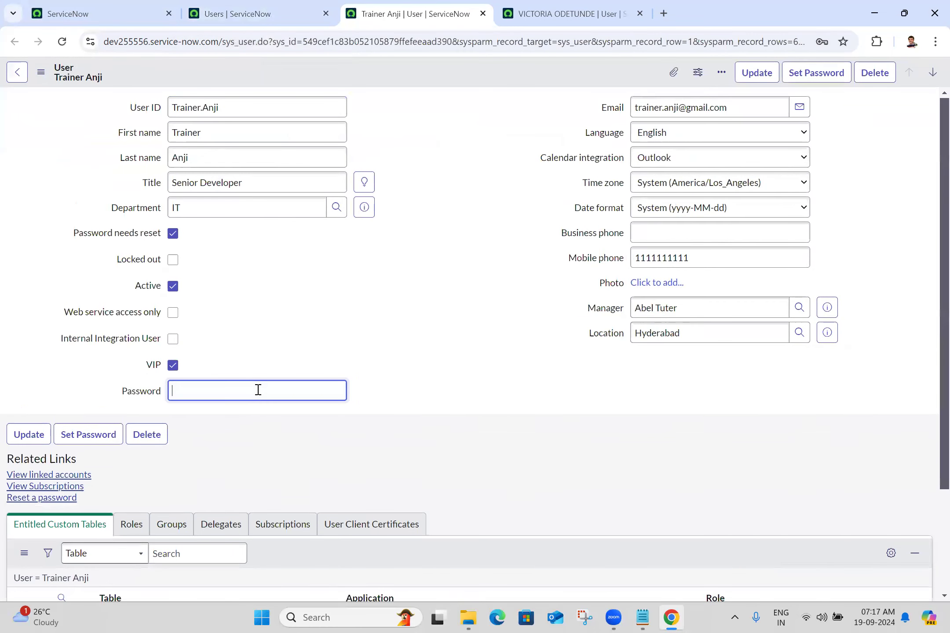
type("••••••••••••")
left_click(41, 72)
left_click(70, 85)
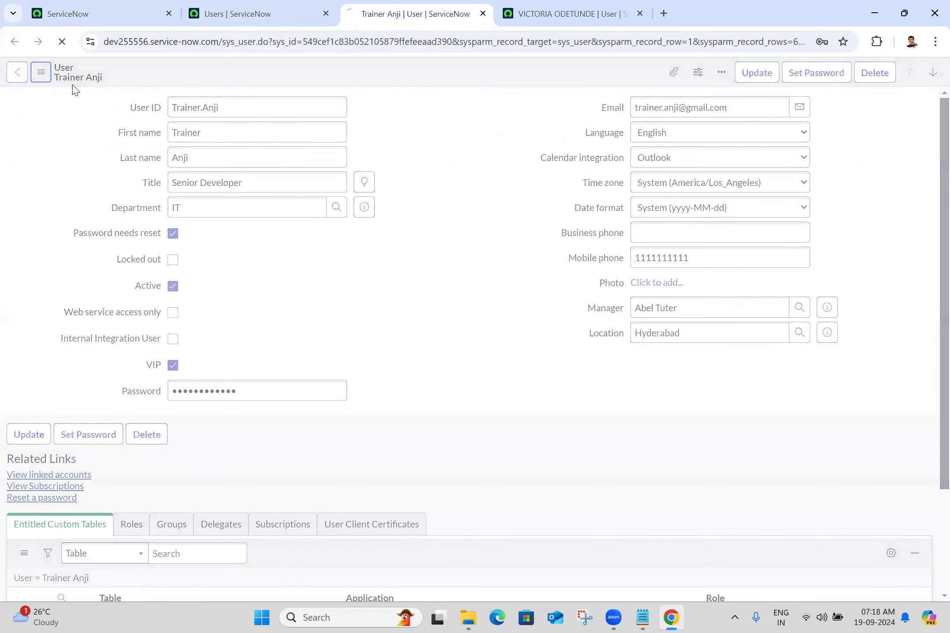
Step: Reload the second opened user record and open its Password field for editing
left_click(543, 13)
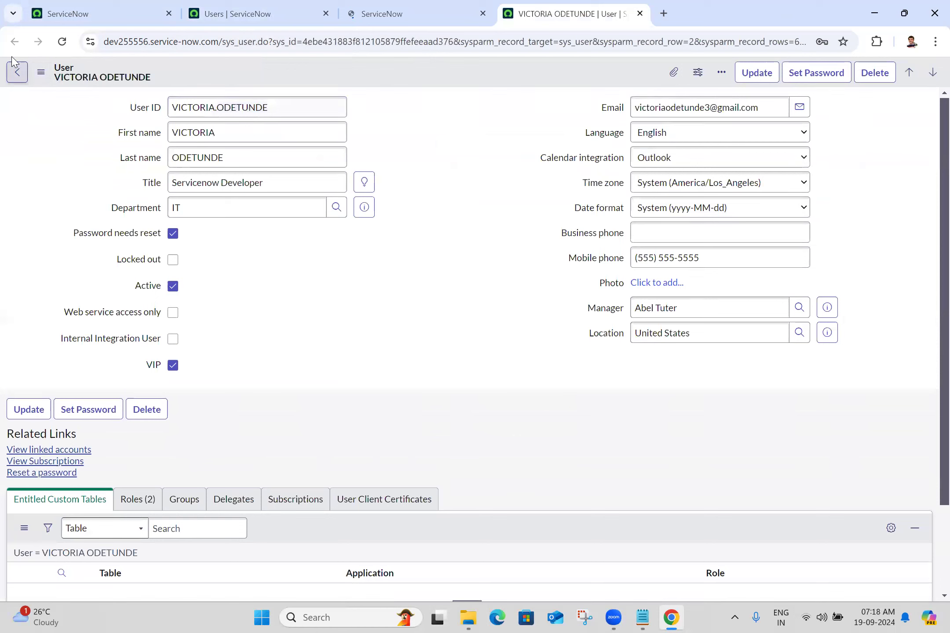
left_click(63, 42)
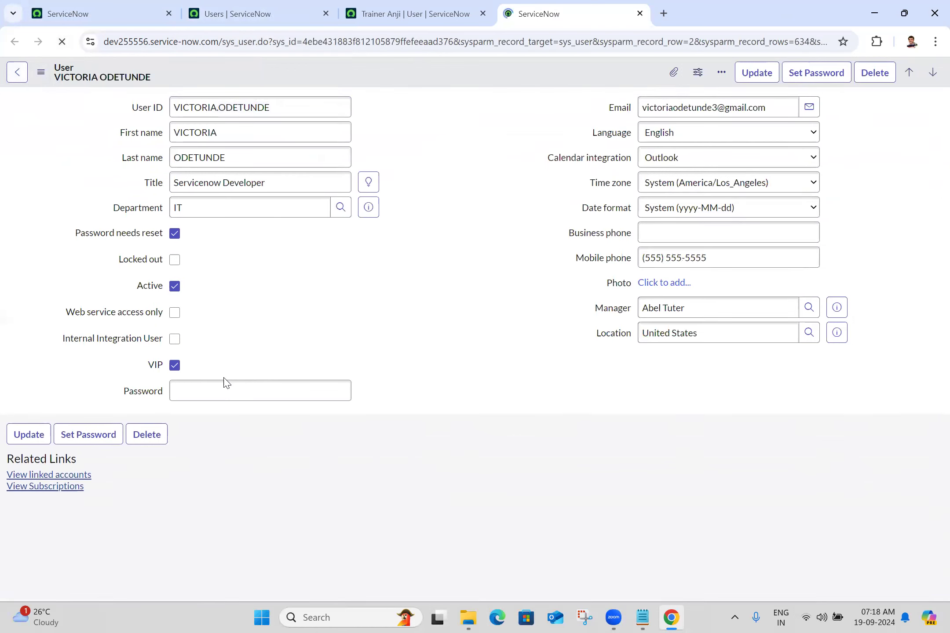
left_click(248, 381)
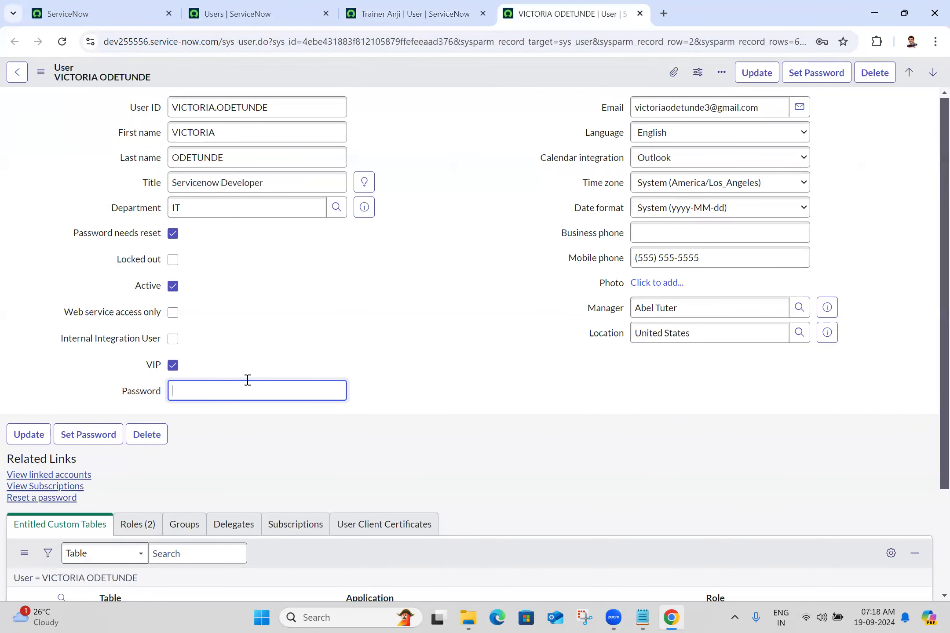
left_click(391, 8)
left_click(531, 10)
Step: Switch from Chrome to Microsoft Edge with a new tab page
left_click(498, 617)
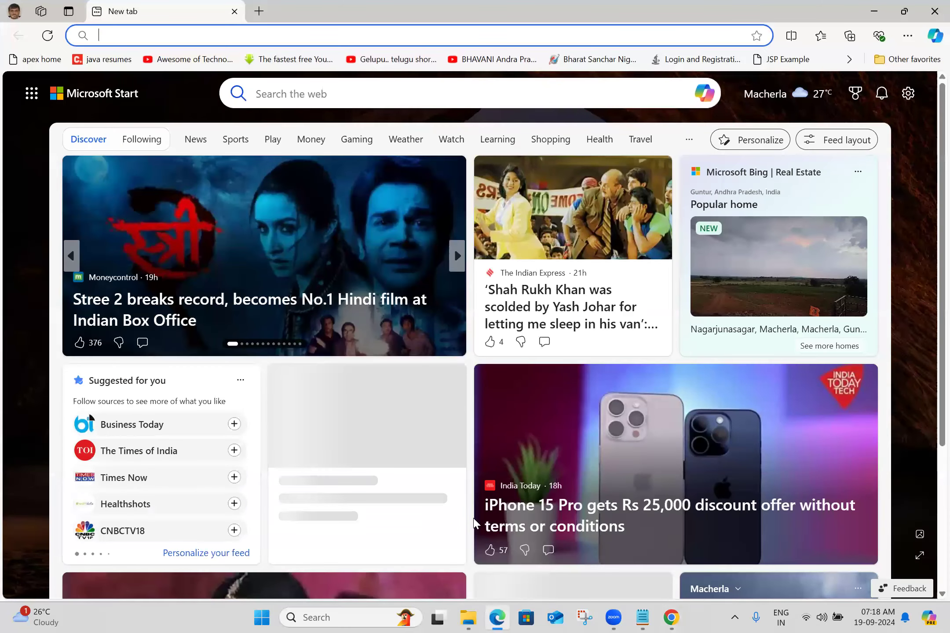
type("https://dev255556.service-now.com/")
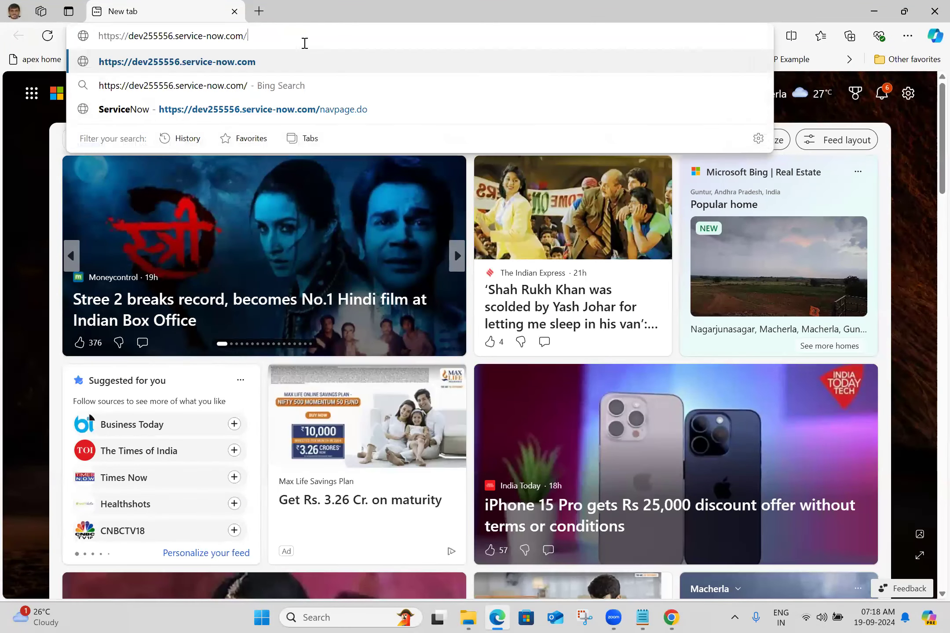
key("Return")
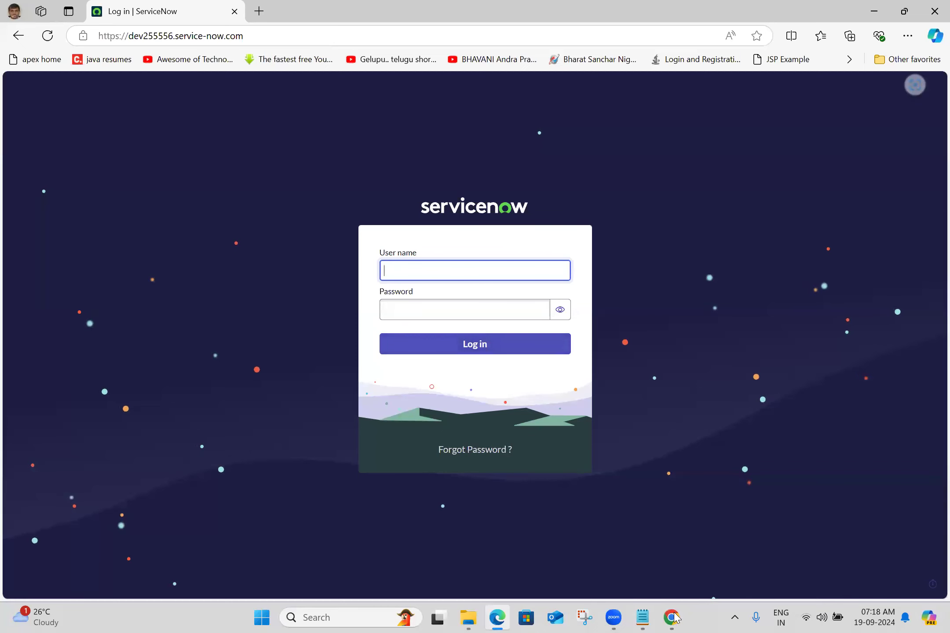
left_click(671, 617)
double_click(285, 107)
key("ctrl+c")
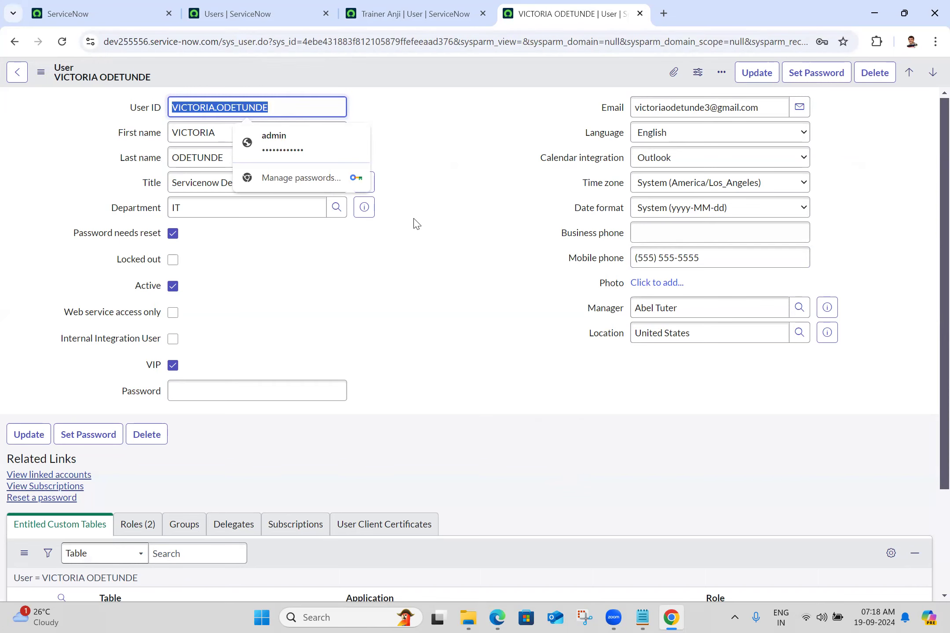
key("alt+Tab")
left_click(445, 278)
key("ctrl+v")
left_click(441, 308)
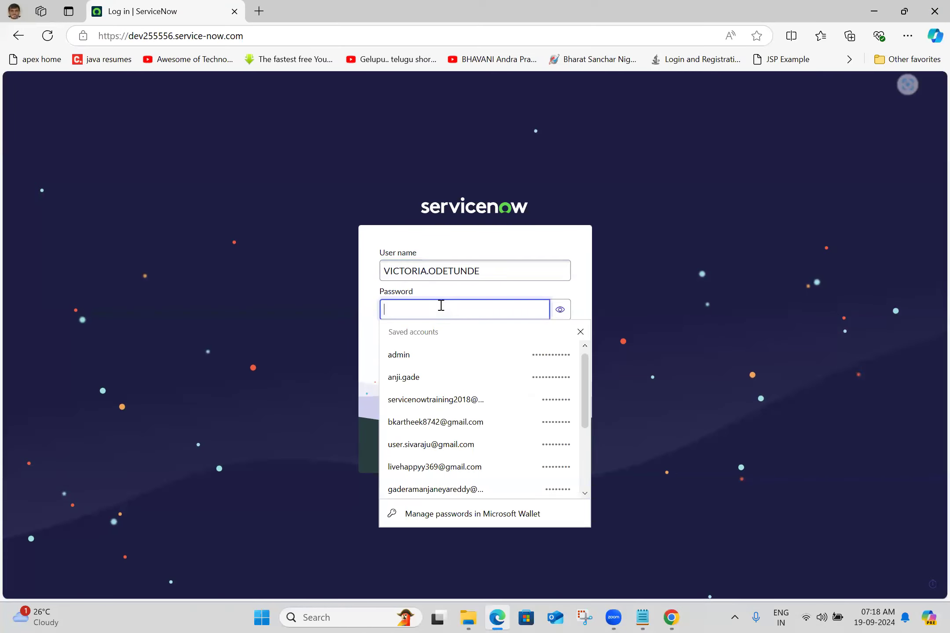
type("••••••••••••")
key("Return")
Step: Try to change the second user's password by entering the current password, a new password and its confirmation, and submit the form
left_click(460, 267)
type("••••••••••••")
left_click(461, 457)
type("••••••••••••")
left_click(466, 495)
type("••••••••••••")
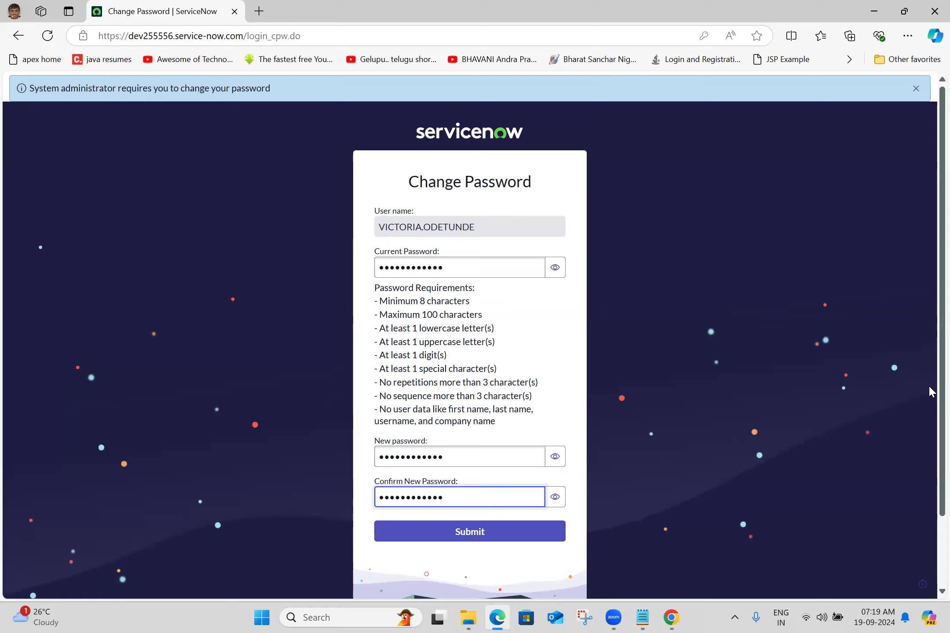
scroll(931, 451, "down", 1)
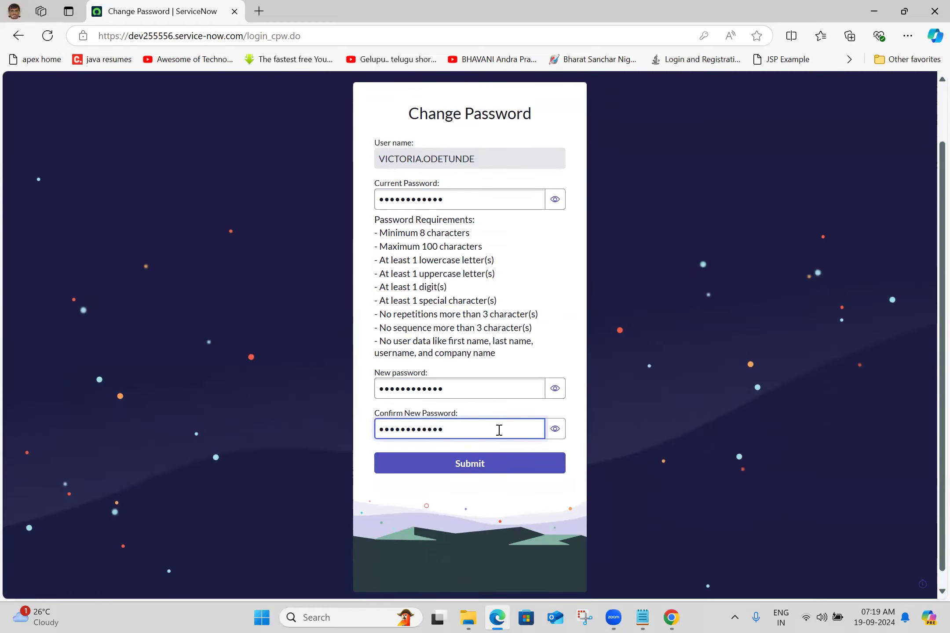
left_click(516, 468)
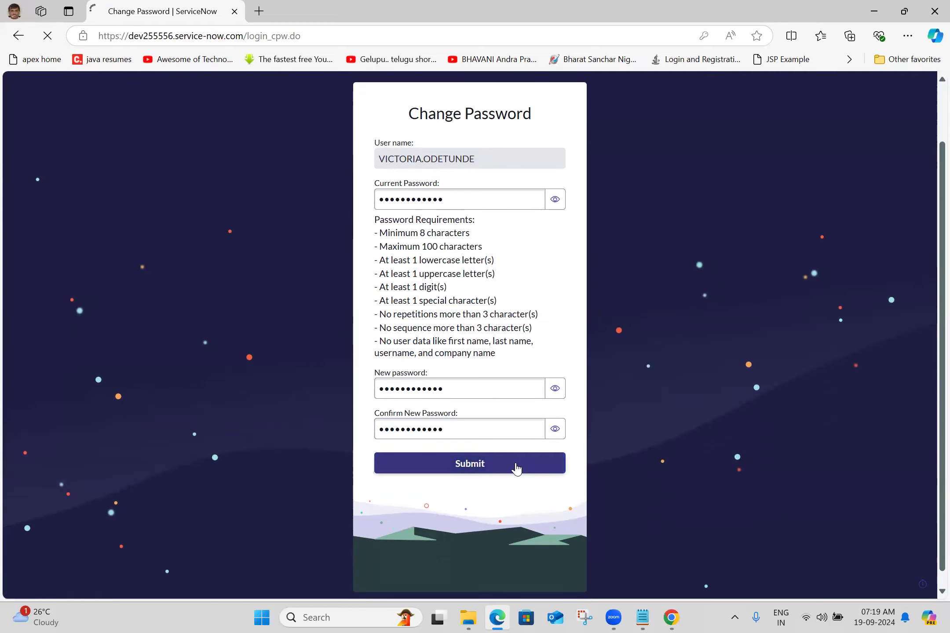
Step: Re-enter the current password, enter and confirm a different new password for the second user, and submit the change
left_click(488, 272)
type("•••••••••")
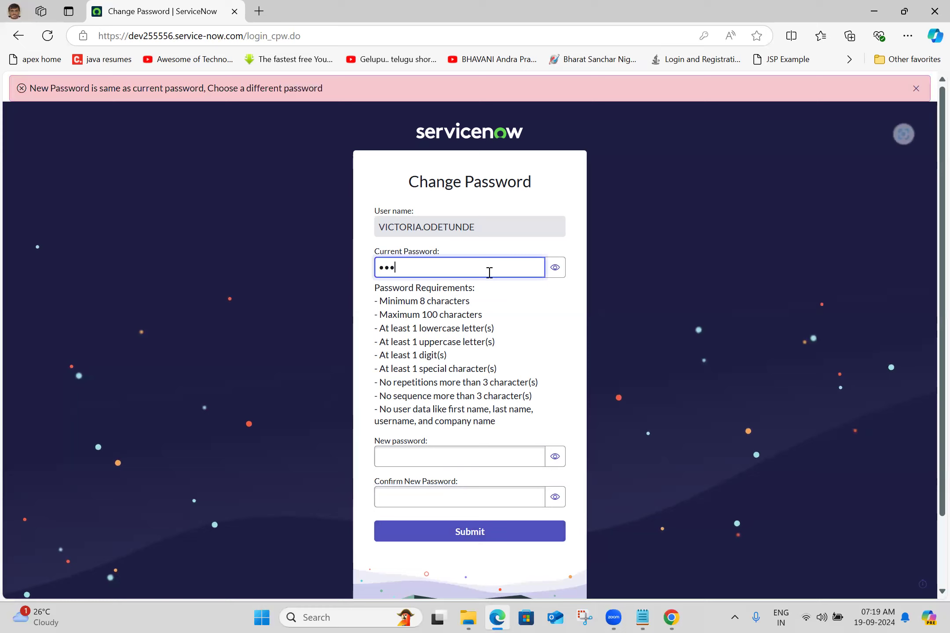
type("•••")
left_click(470, 461)
type("••••••••••")
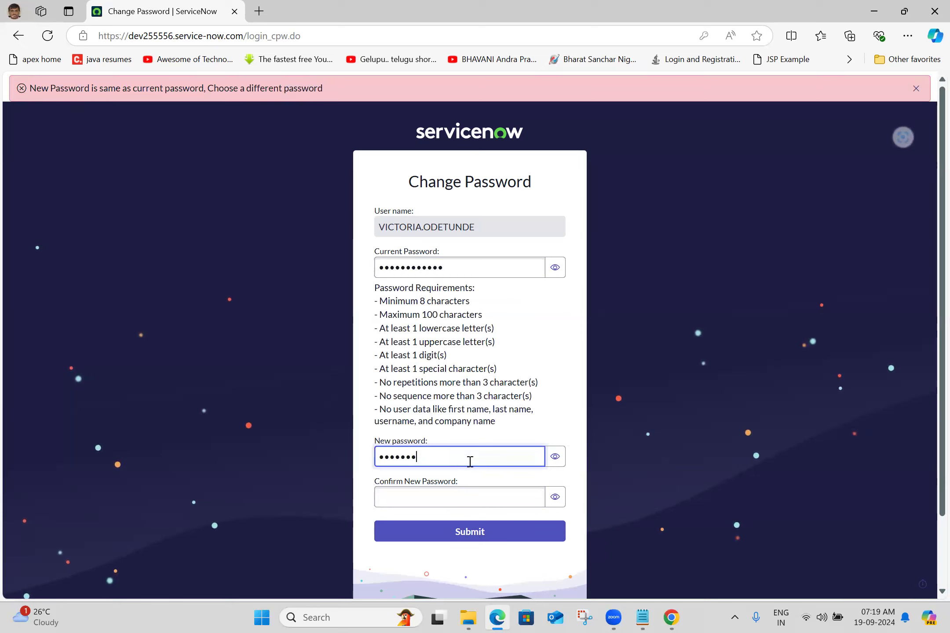
type("•")
left_click(444, 496)
type("•••••••••••")
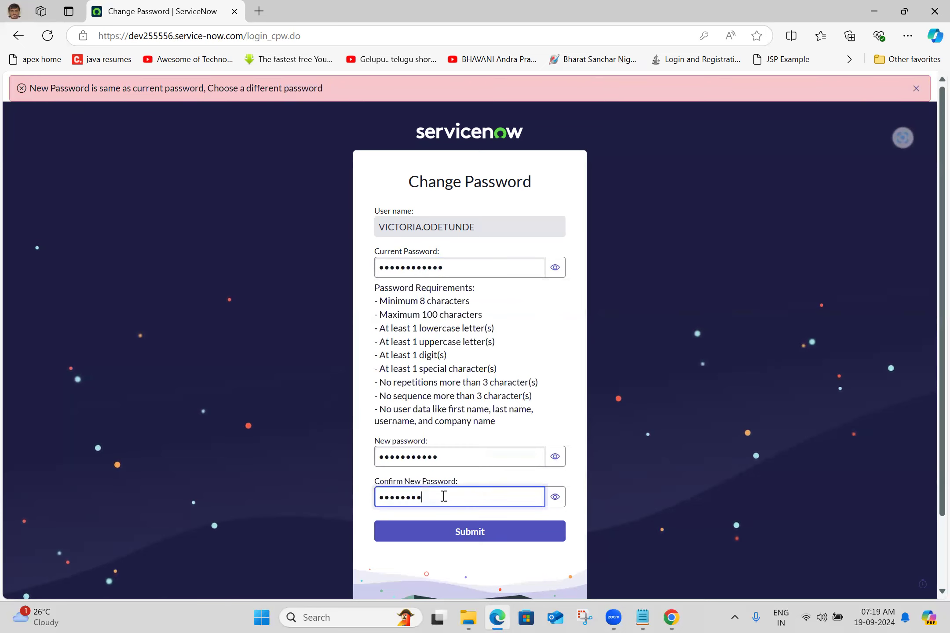
type("•")
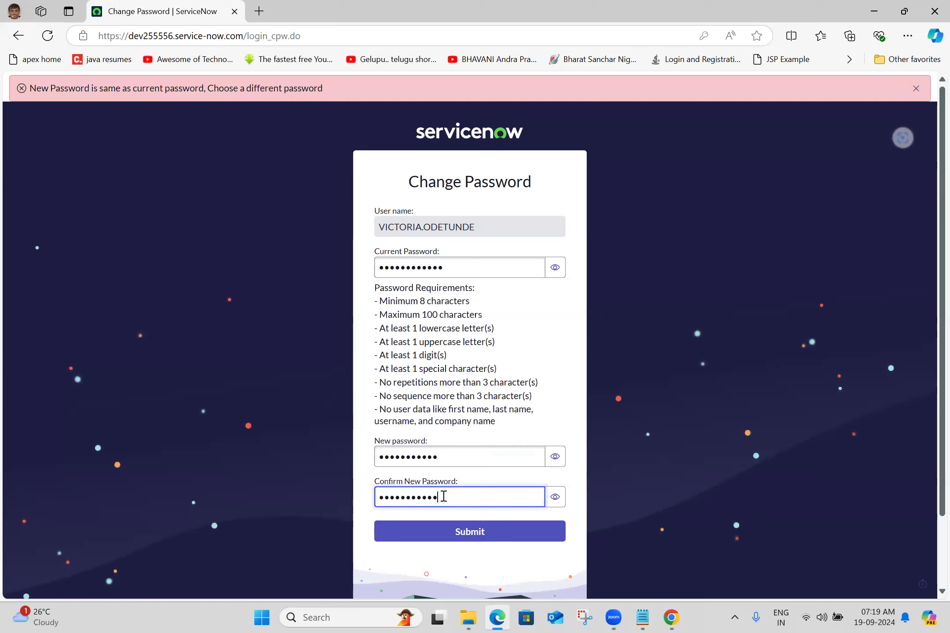
left_click(455, 539)
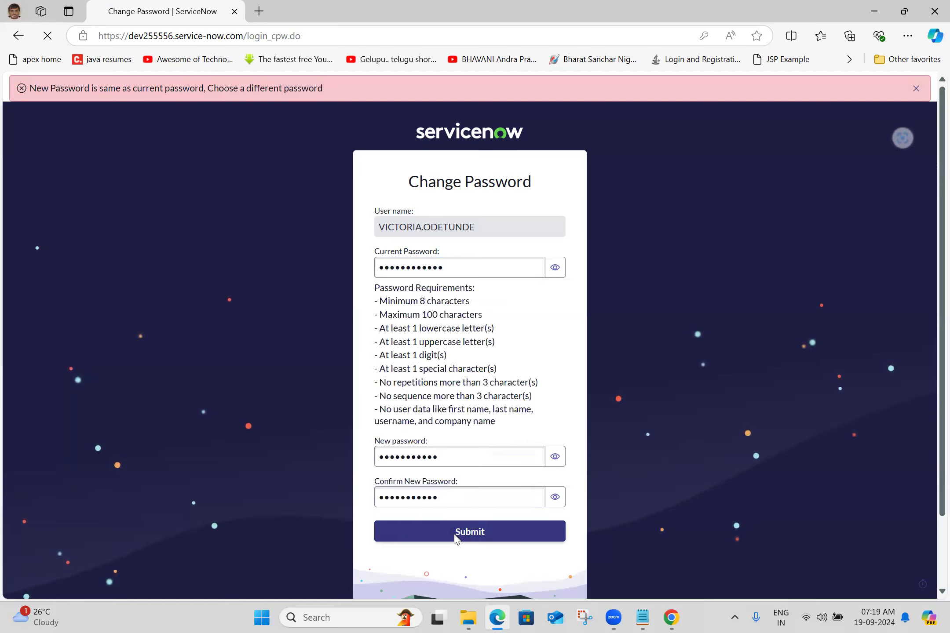
Step: Switch to Chrome and open the administrator's user menu on the ServiceNow home page
left_click(671, 618)
left_click(102, 3)
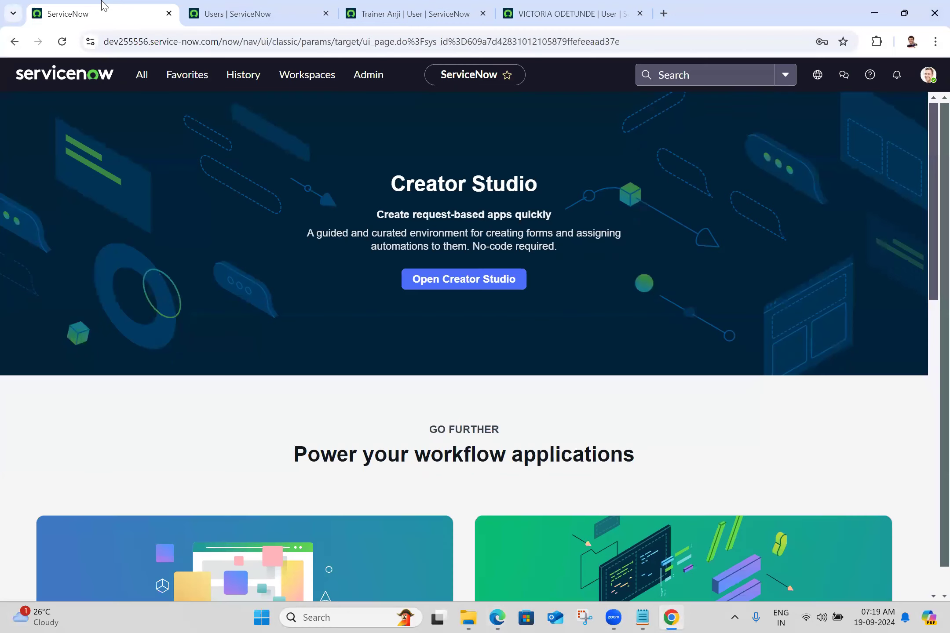
left_click(928, 74)
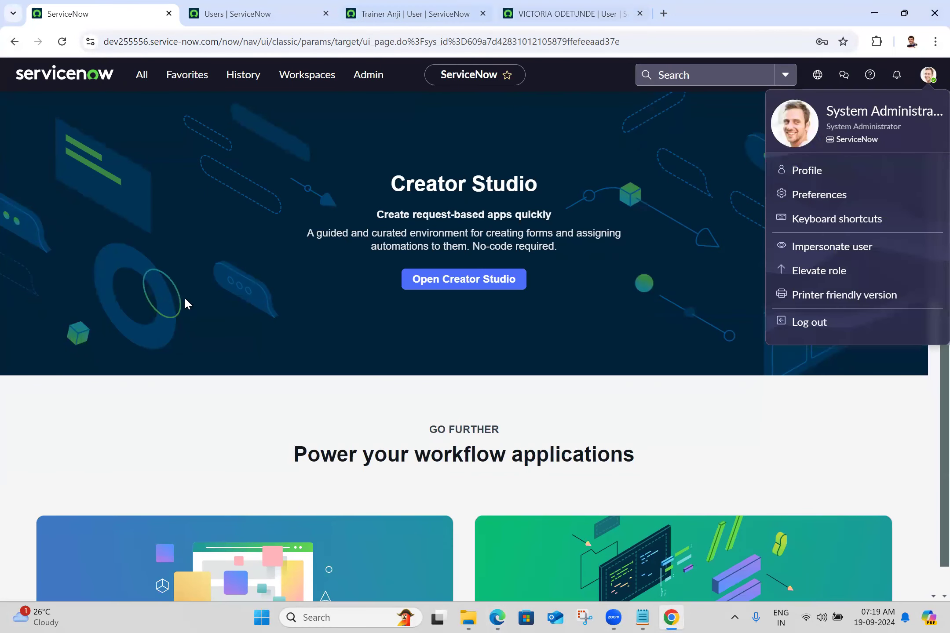
Step: Copy the instance's base address from the first user's record page and open it in a new Chrome incognito window
left_click(409, 14)
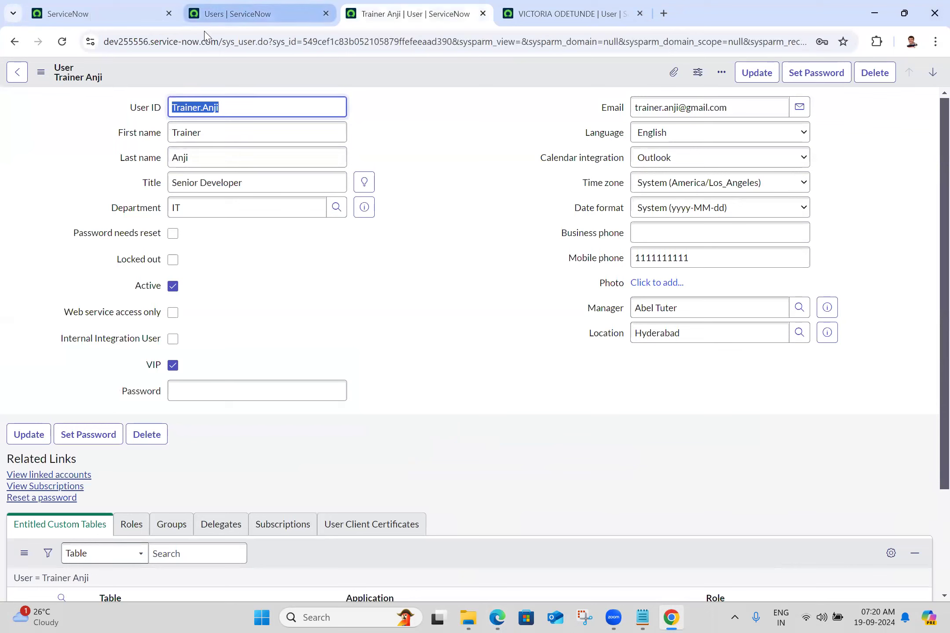
left_click(223, 40)
left_click_drag(55, 35, 2, 42)
key("ctrl+c")
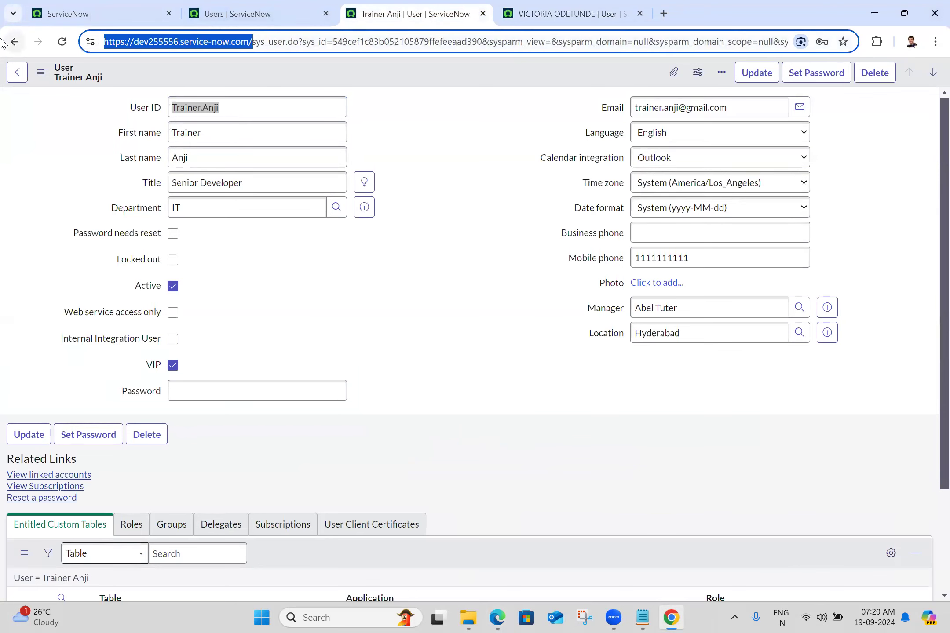
left_click(471, 302)
key("ctrl+shift+n")
key("ctrl+v")
key("Return")
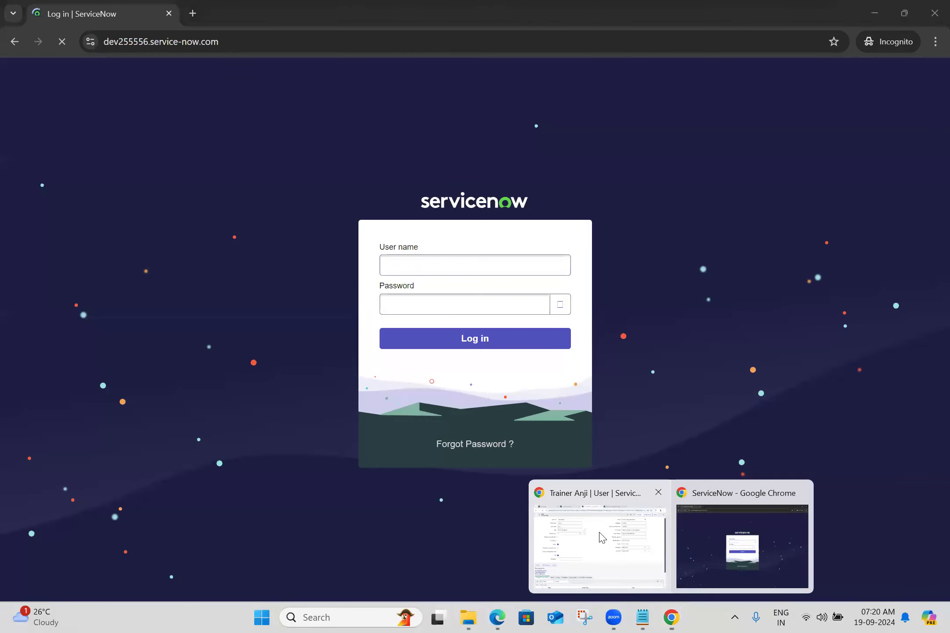
Step: Log in to the incognito session with the first user's ID and password, and dismiss the Enable Analytics and Work your way dialogs
double_click(230, 110)
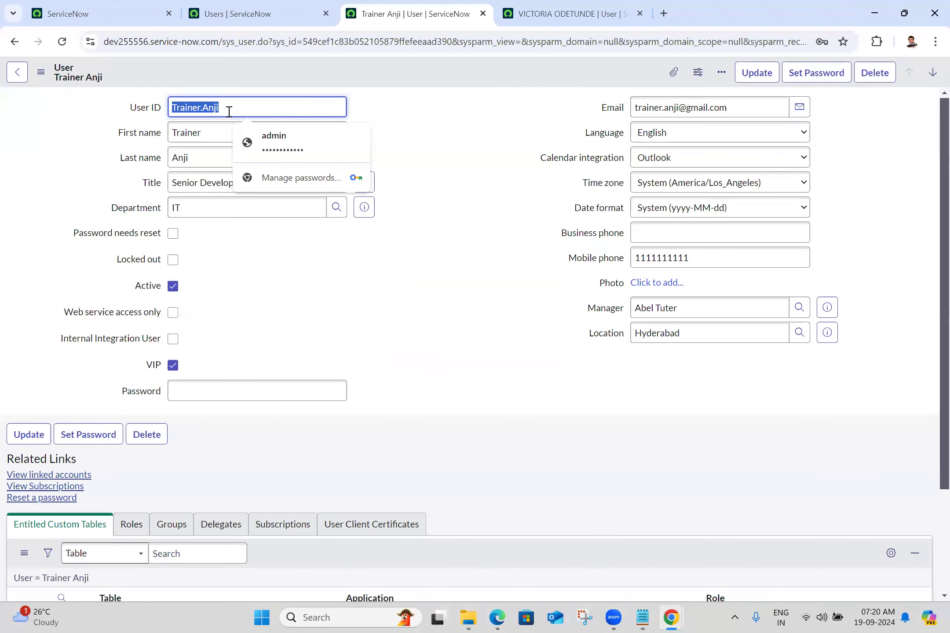
left_click(483, 180)
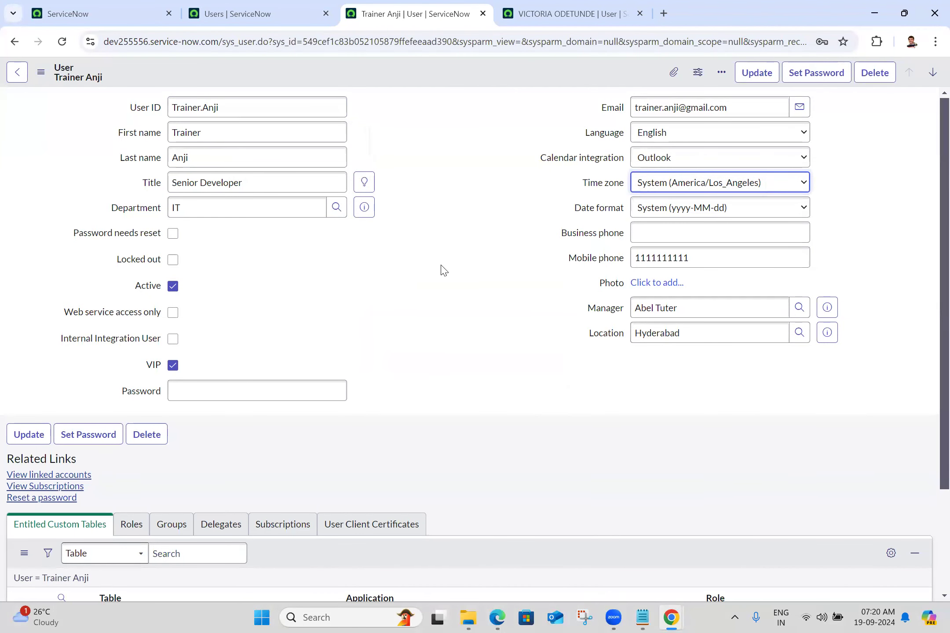
key("alt+Tab")
left_click(559, 306)
left_click(496, 339)
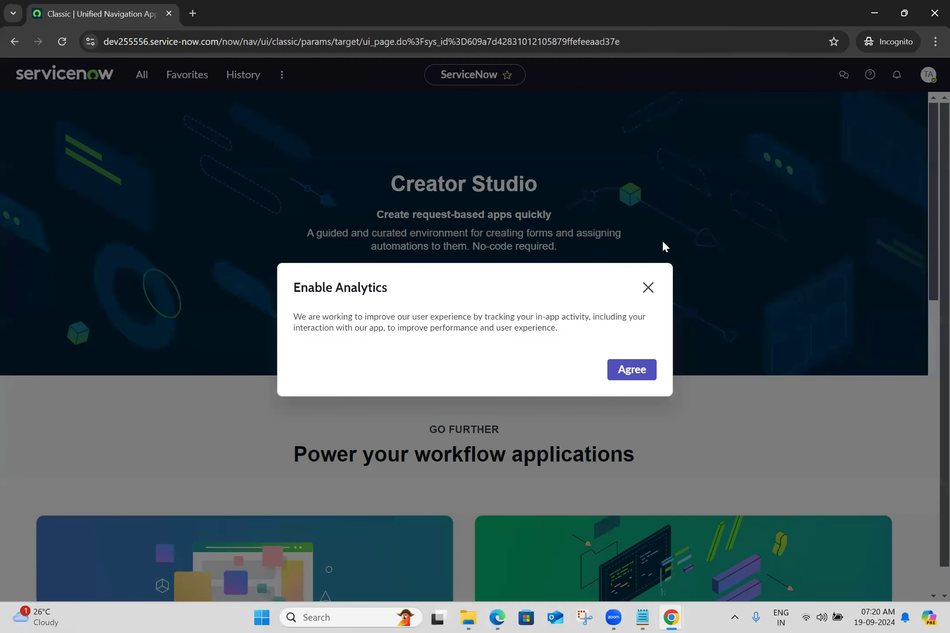
left_click(647, 289)
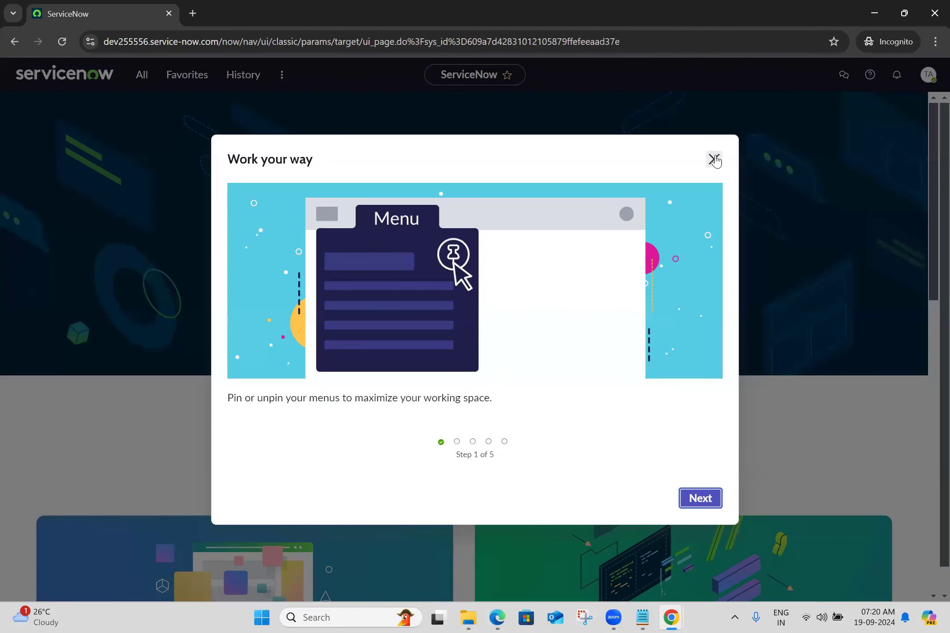
left_click(714, 158)
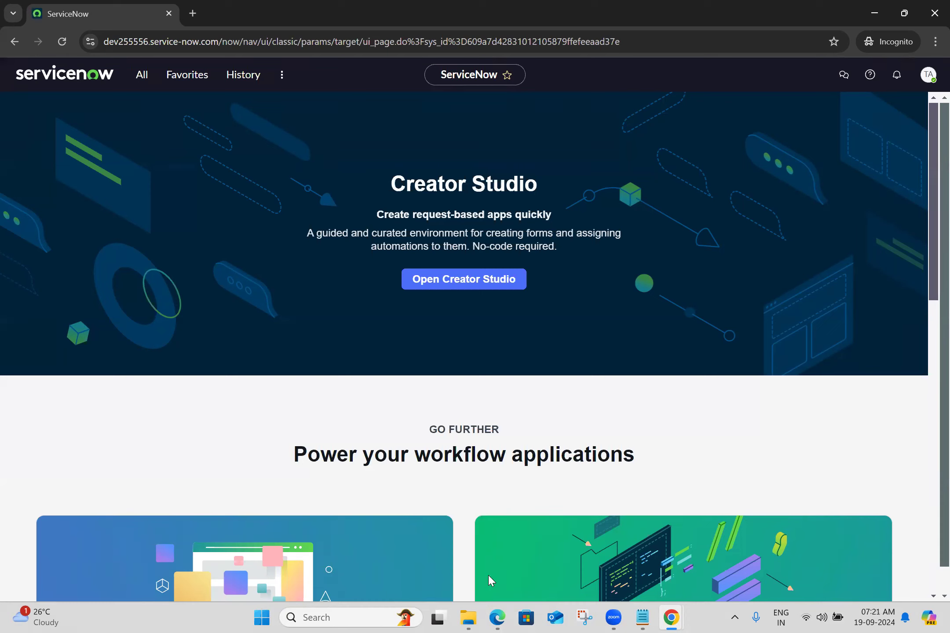
Step: Capture the meeting participant list with Snipping Tool, save it as a PNG in the Batch 25 desktop folder and close the tool
left_click(576, 615)
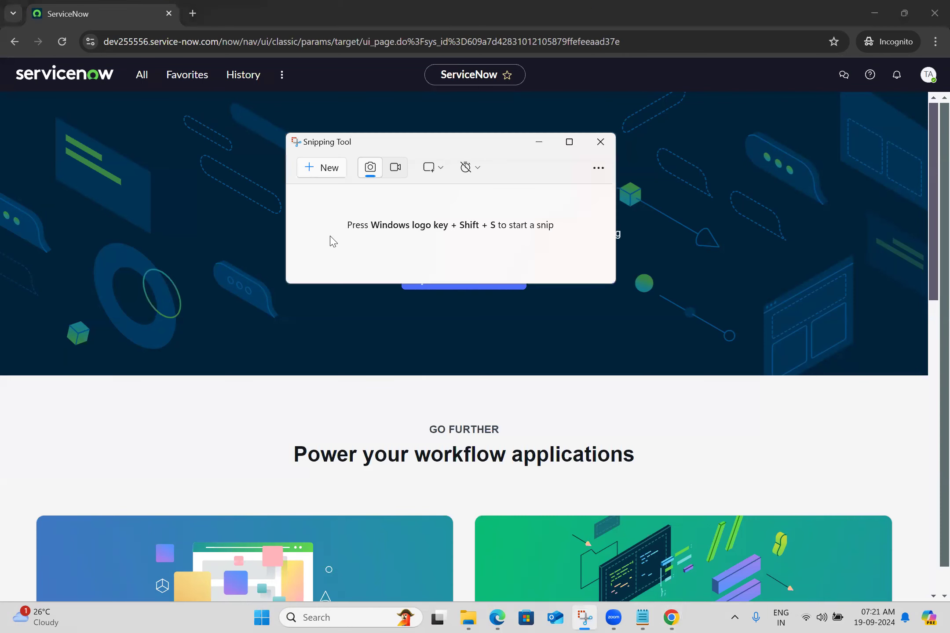
left_click(322, 165)
left_click_drag(349, 1, 599, 400)
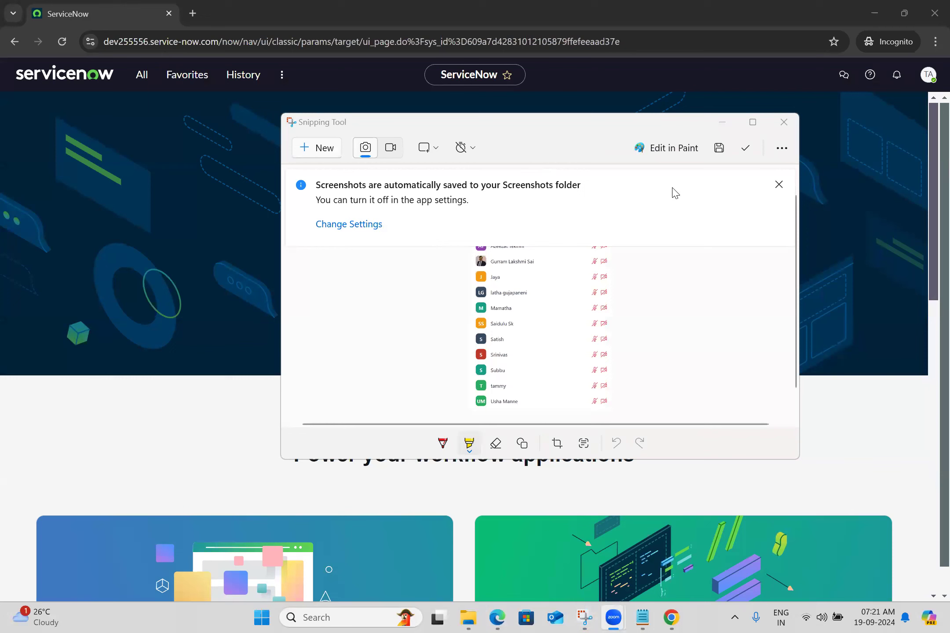
left_click(718, 150)
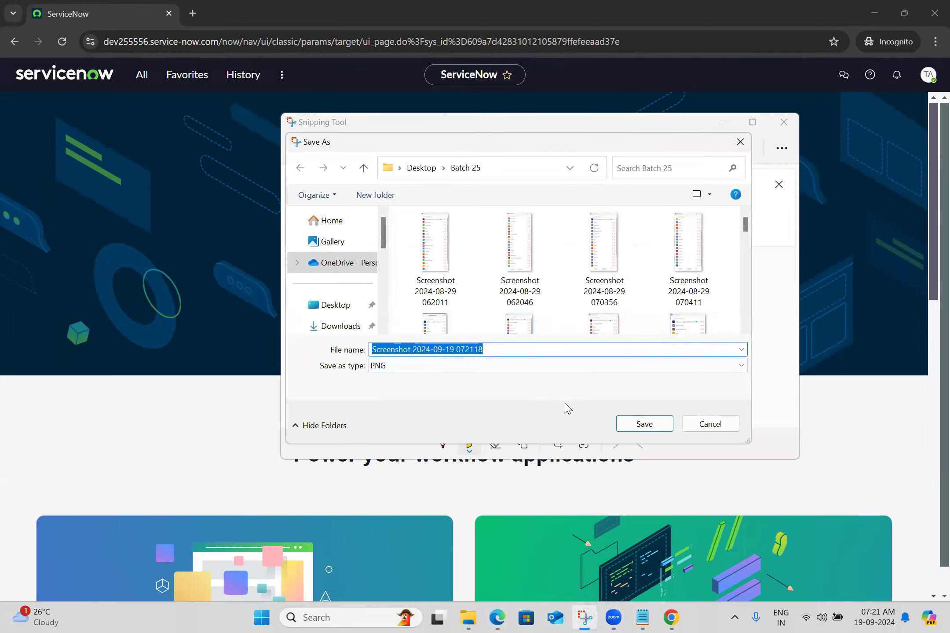
left_click(644, 424)
left_click(784, 122)
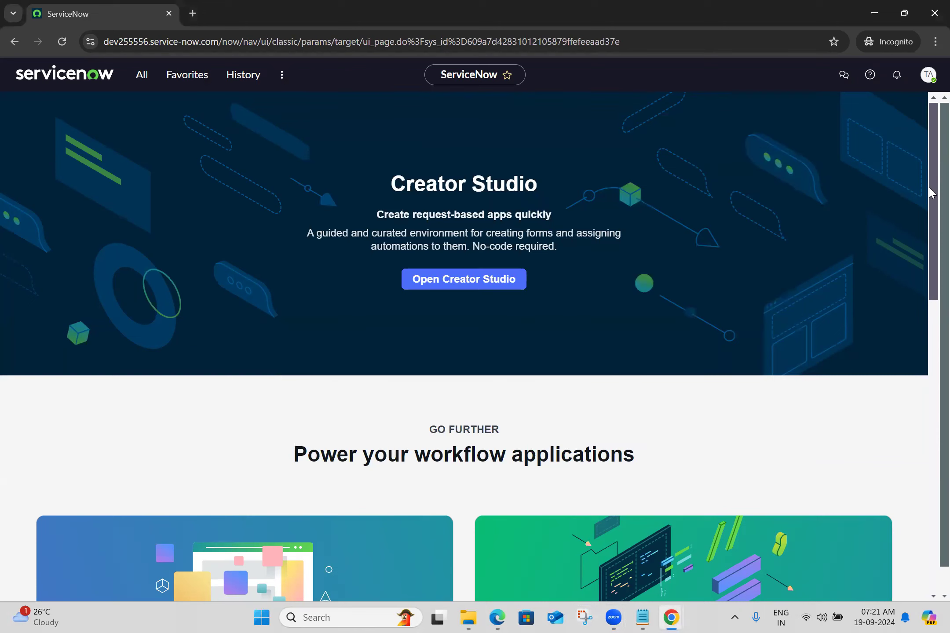
scroll(932, 235, "down", 10)
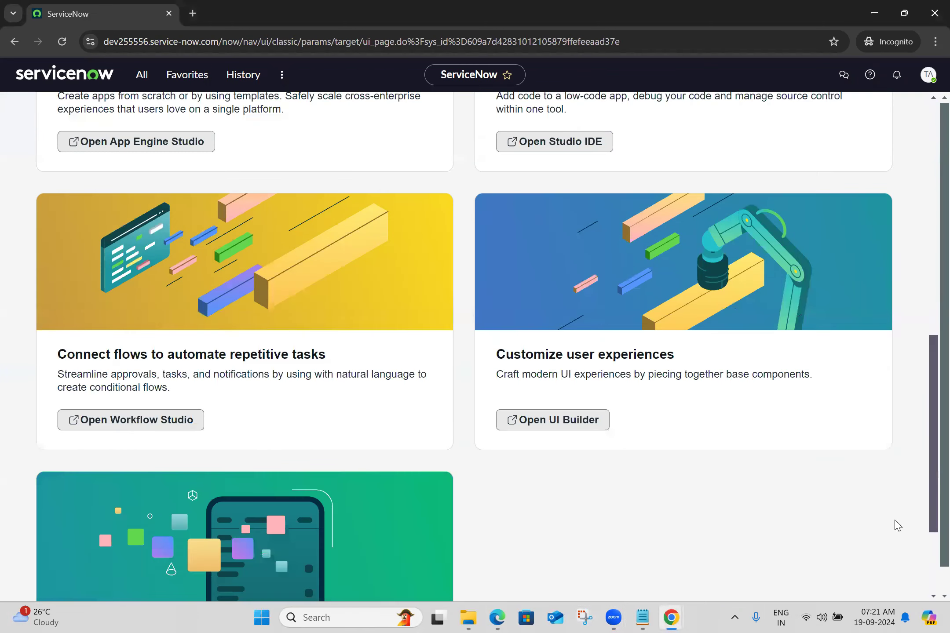
scroll(904, 192, "up", 5)
scroll(902, 188, "up", 5)
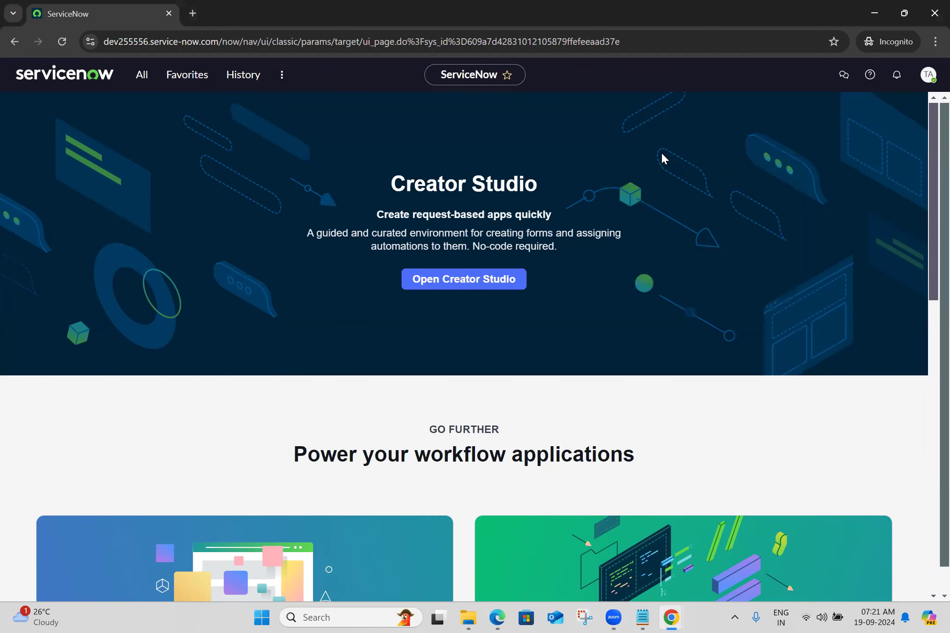
left_click(588, 608)
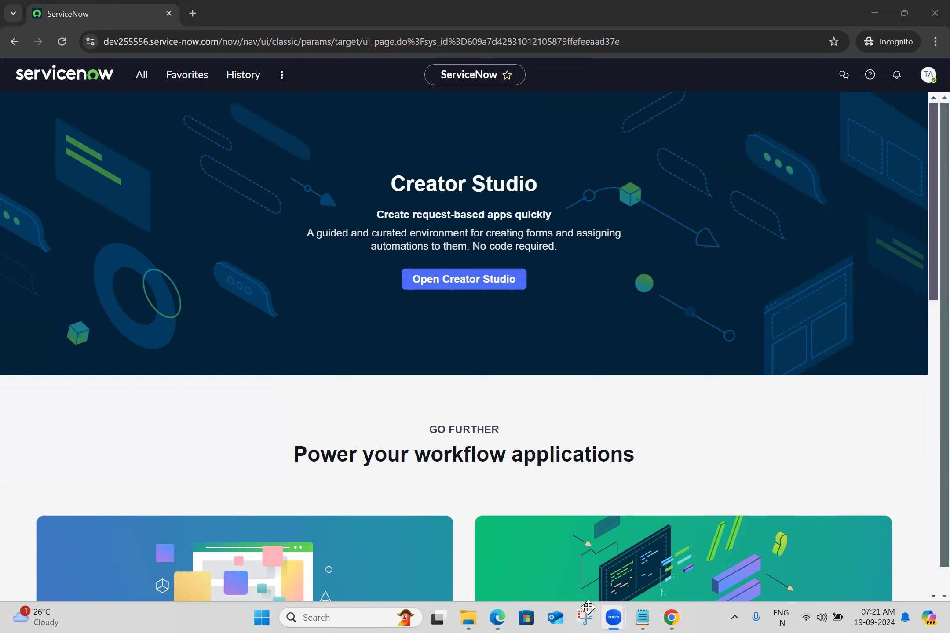
Step: Switch to the regular Chrome window and open the dev251436 ServiceNow instance in a new tab
left_click(667, 617)
left_click(357, 66)
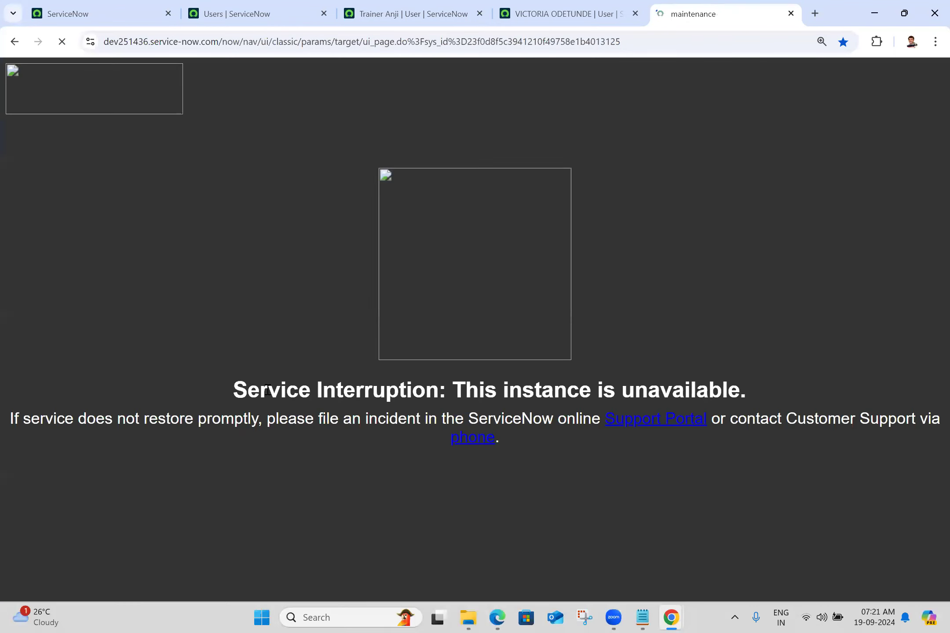
triple_click(359, 395)
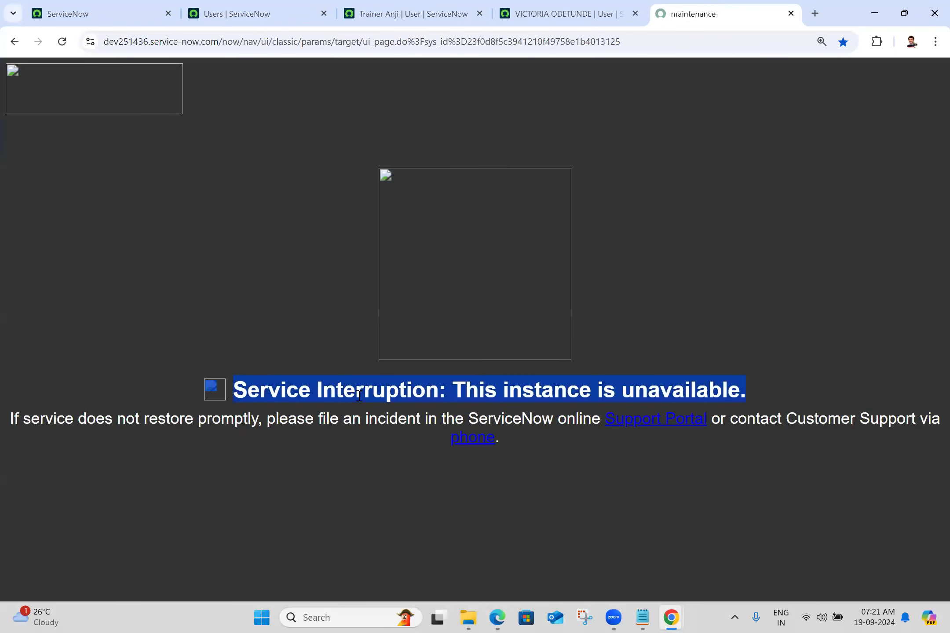
left_click(613, 617)
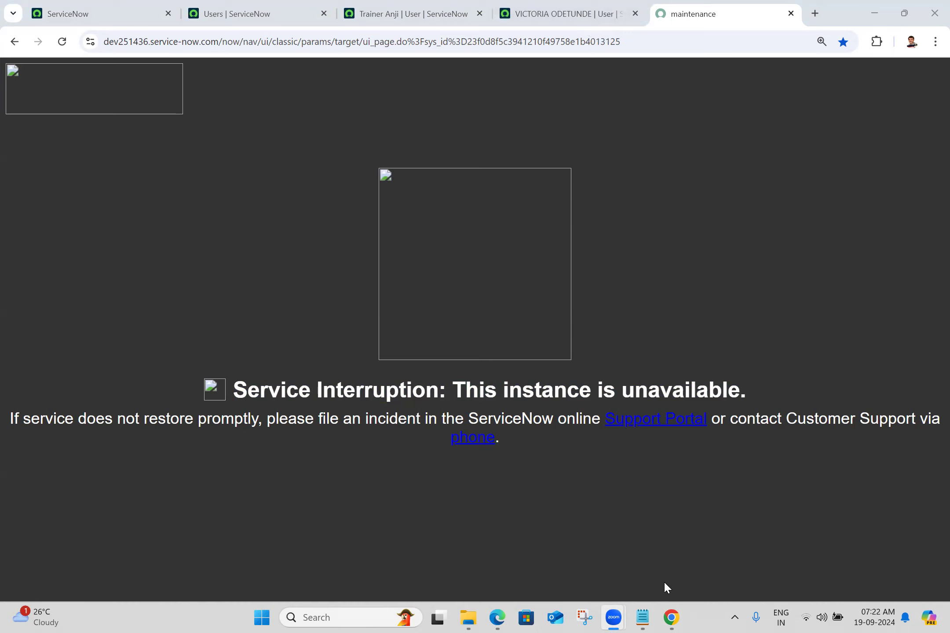
left_click(641, 500)
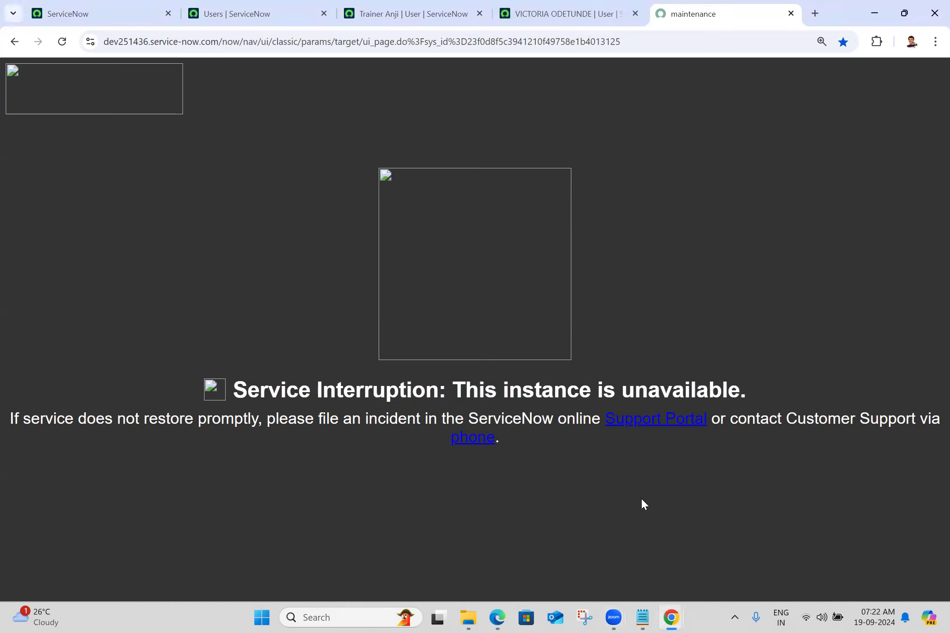